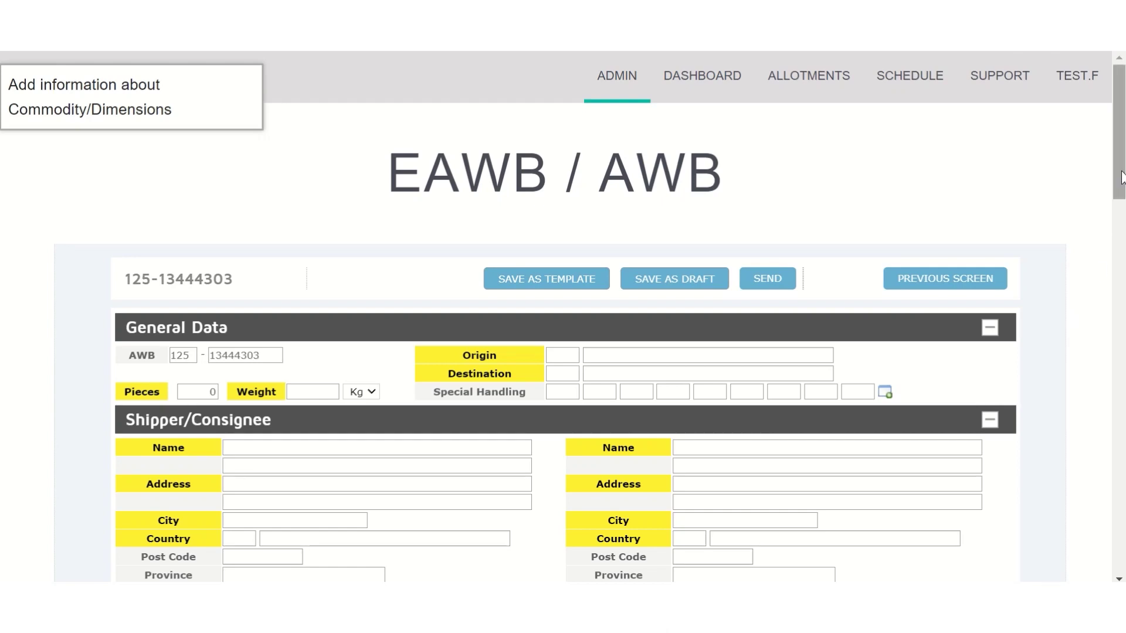
Route the waybill from origin LHR to destination MAD.
left_click_drag(1119, 187, 1119, 234)
left_click(571, 162)
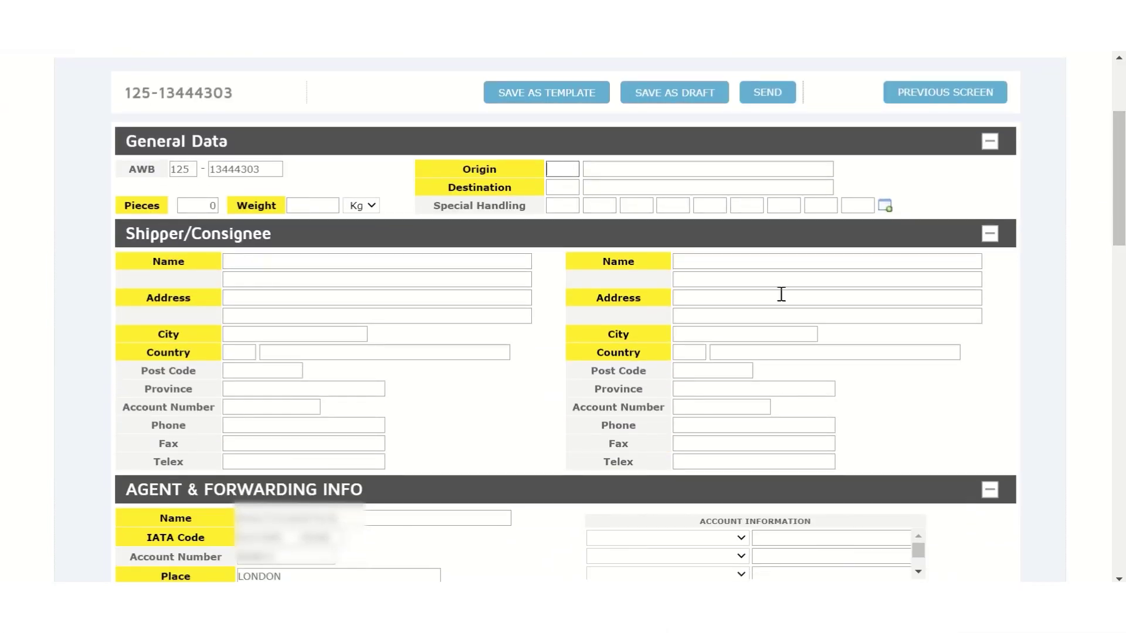
type("LHR")
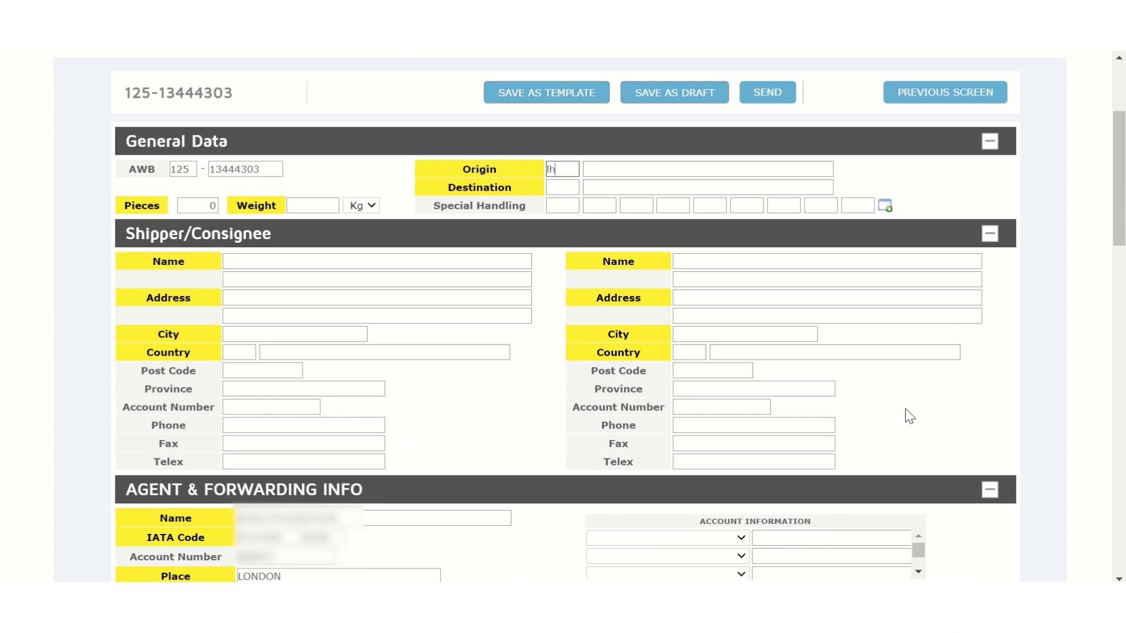
left_click(577, 188)
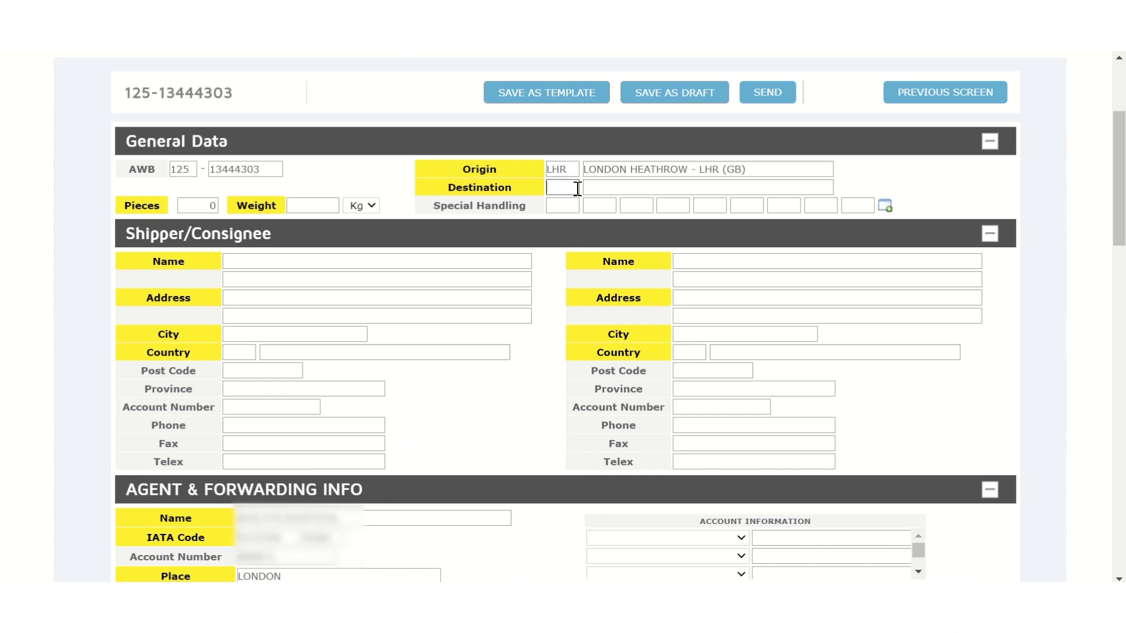
type("MAD")
Enter 1 piece, 100 kg and special handling code EAW, correcting a mistyped EAP.
left_click(214, 206)
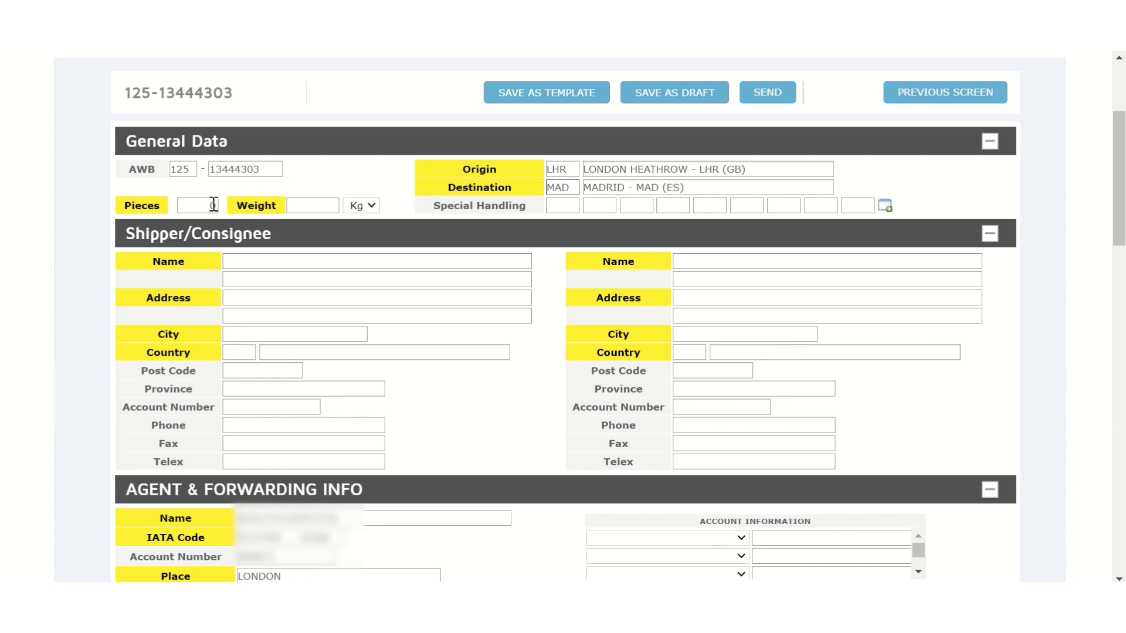
type("1")
key("Tab")
type("100")
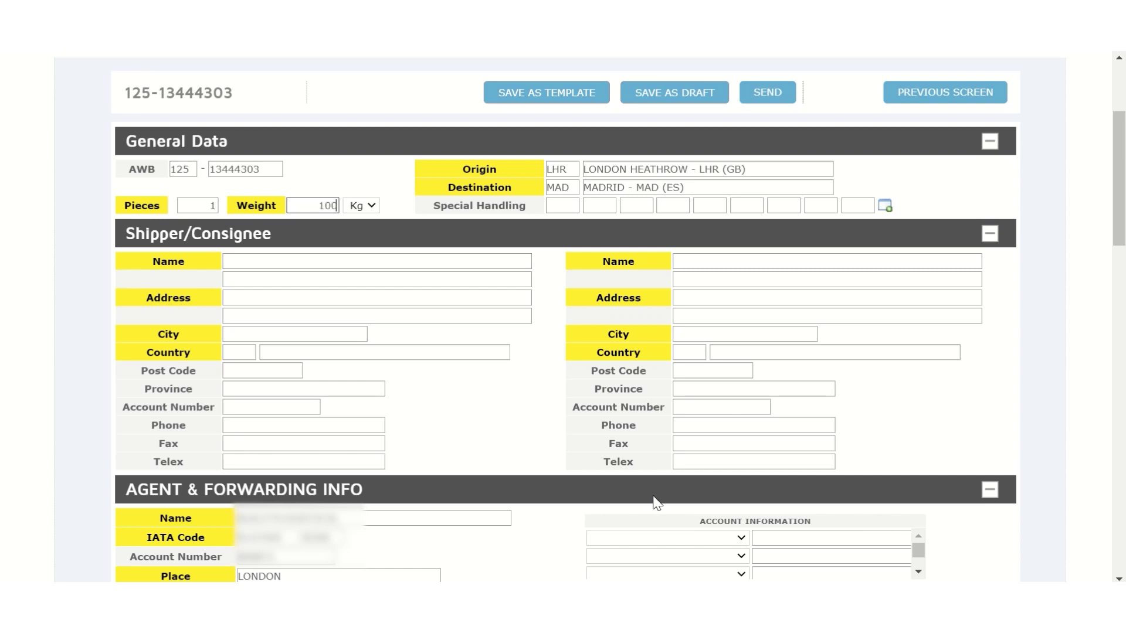
left_click(556, 205)
type("EAP")
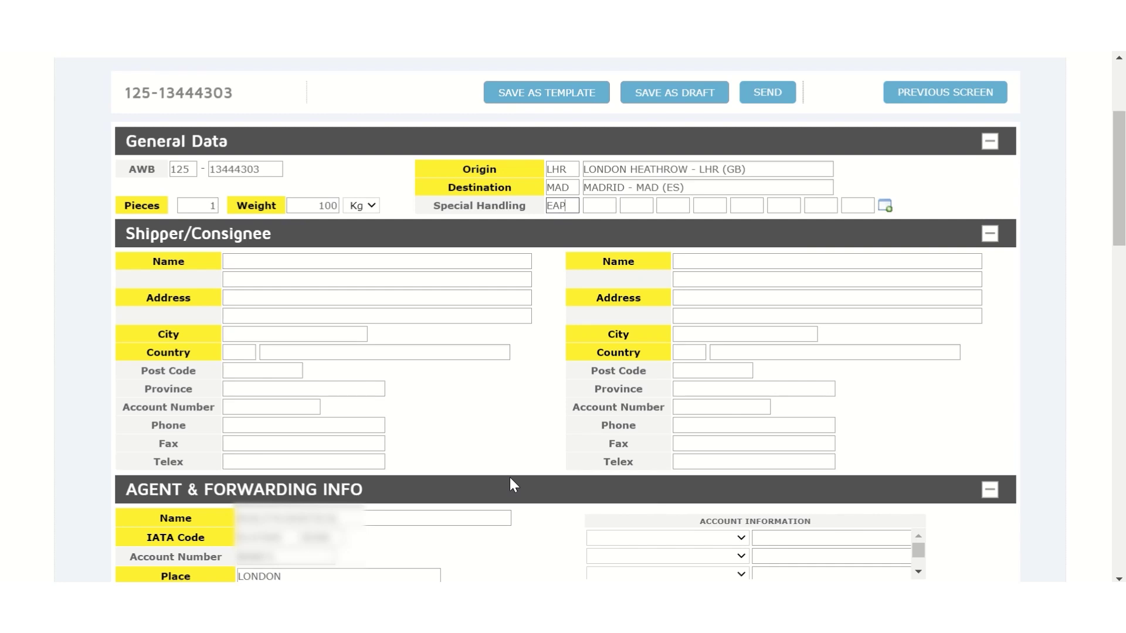
key("BackSpace")
key("BackSpace")
key("BackSpace")
type("EAW")
Enter shipper CARGO FORWARDER LTD. with its street address, city MIDDLESEX, country GB and post code.
left_click(425, 262)
type("CARG")
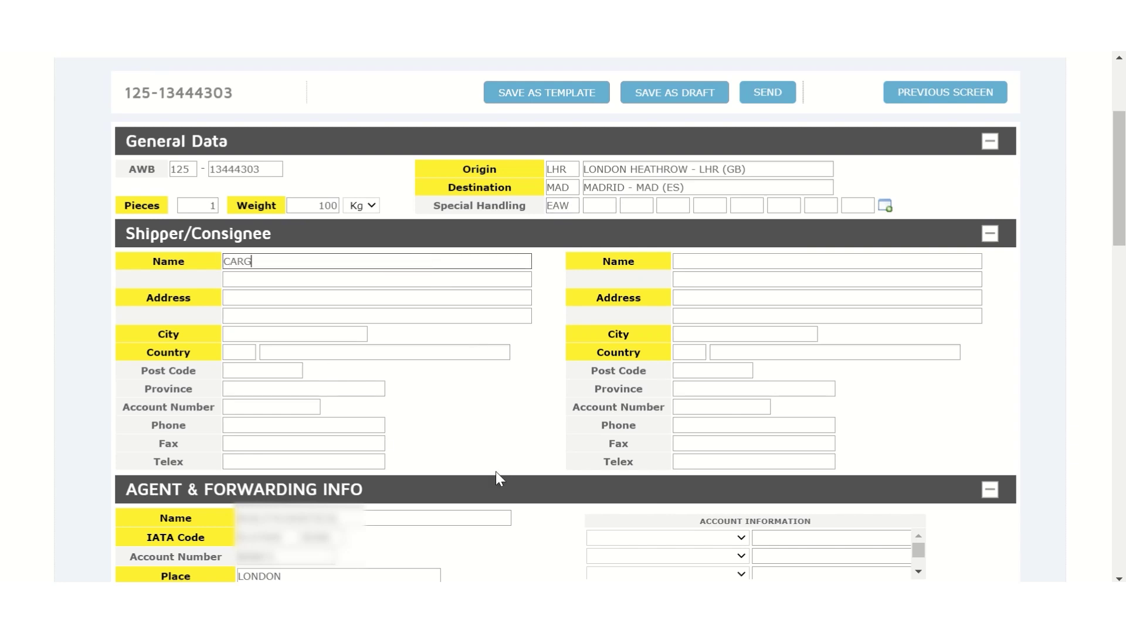
type("O FORWARDER LTD.")
left_click(419, 301)
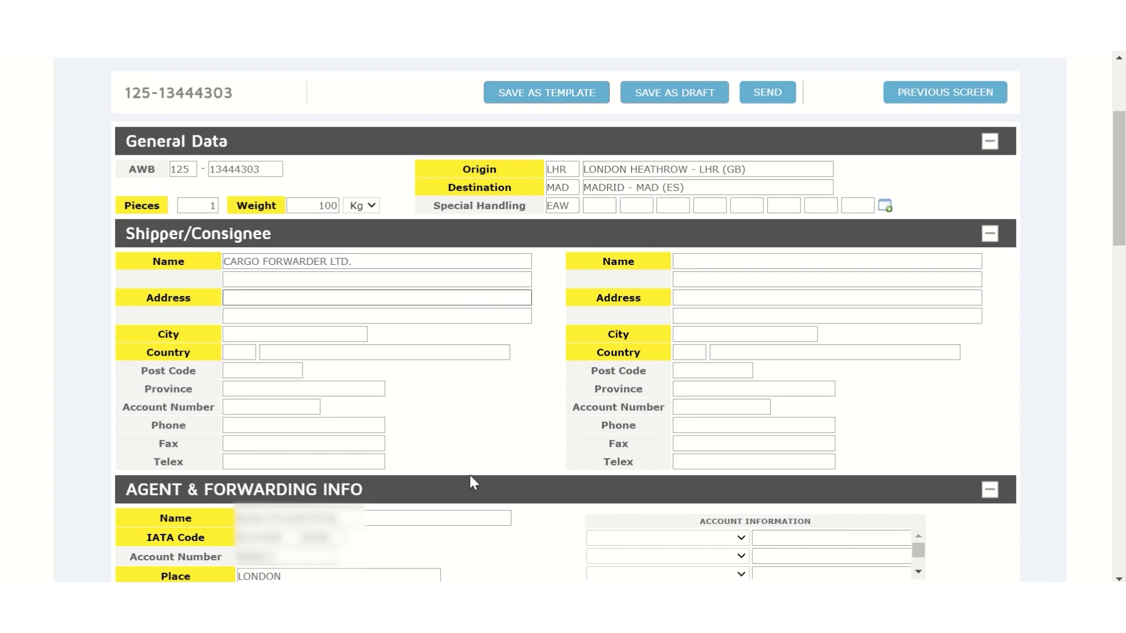
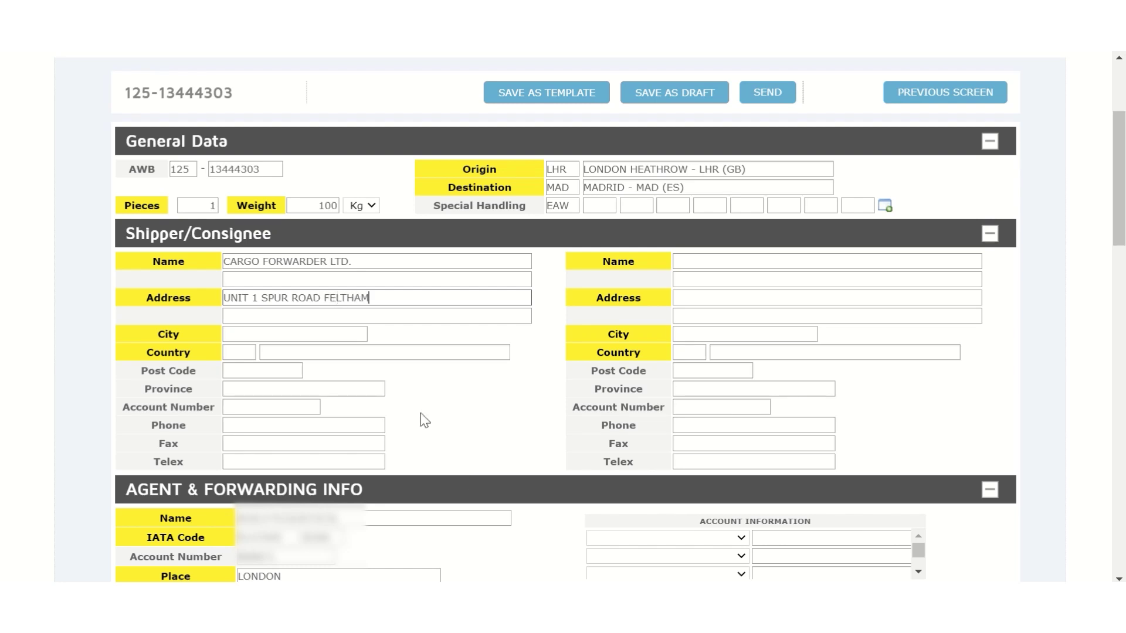
left_click(360, 336)
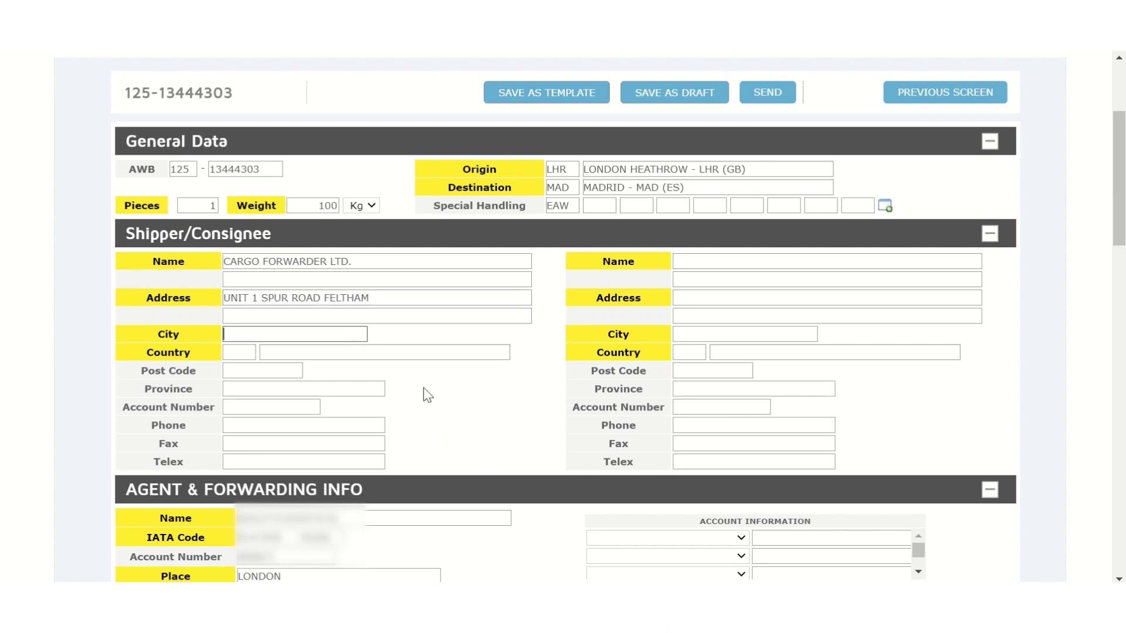
type("MIDDLESEX")
left_click(251, 354)
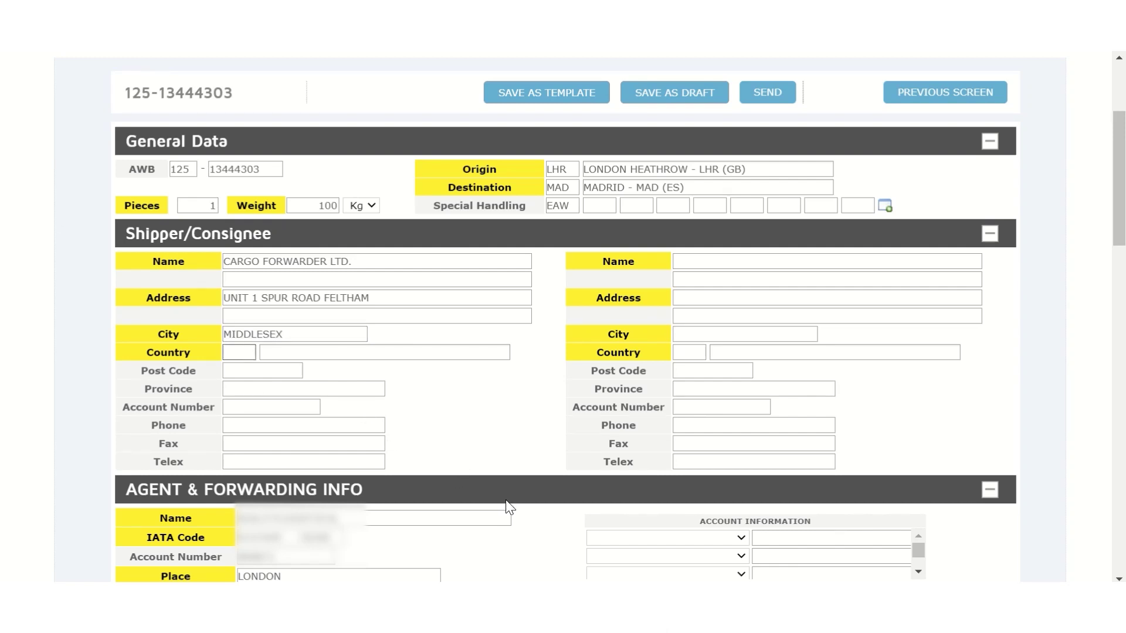
type("GB")
key("Tab")
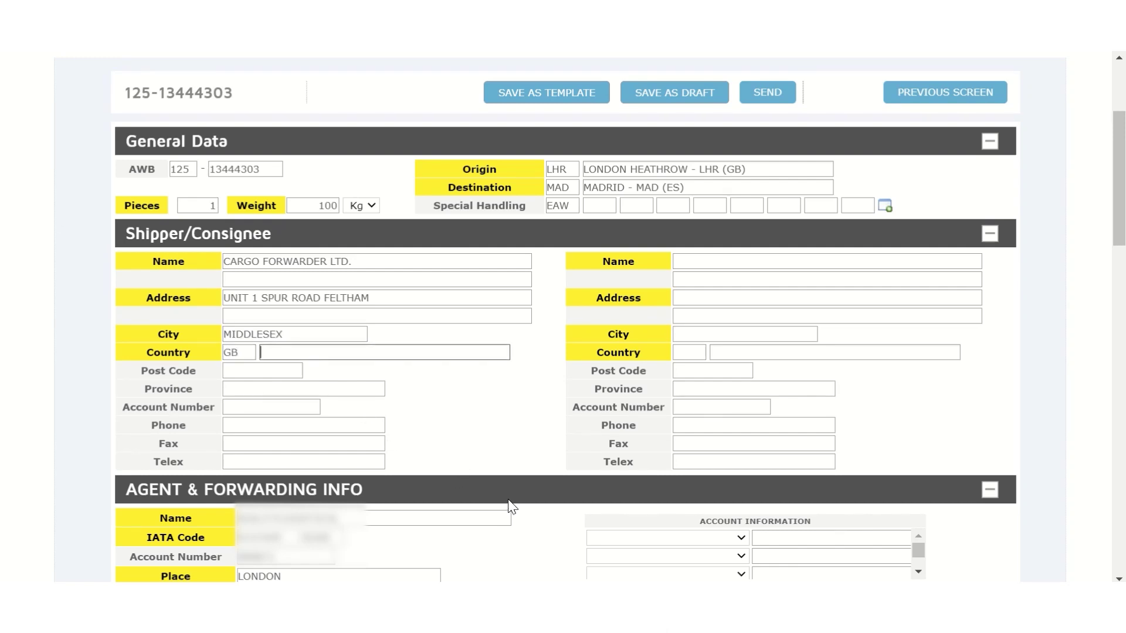
left_click(293, 370)
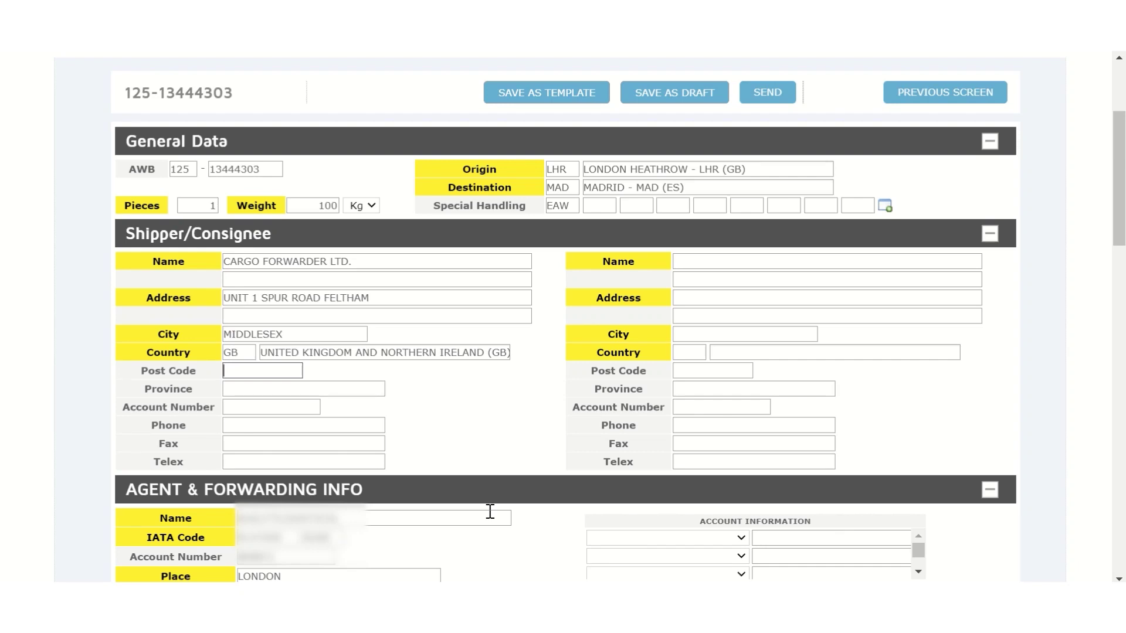
type("TW197QH")
Enter consignee CARGO CONNECTIONS with its street address and post code.
left_click(500, 434)
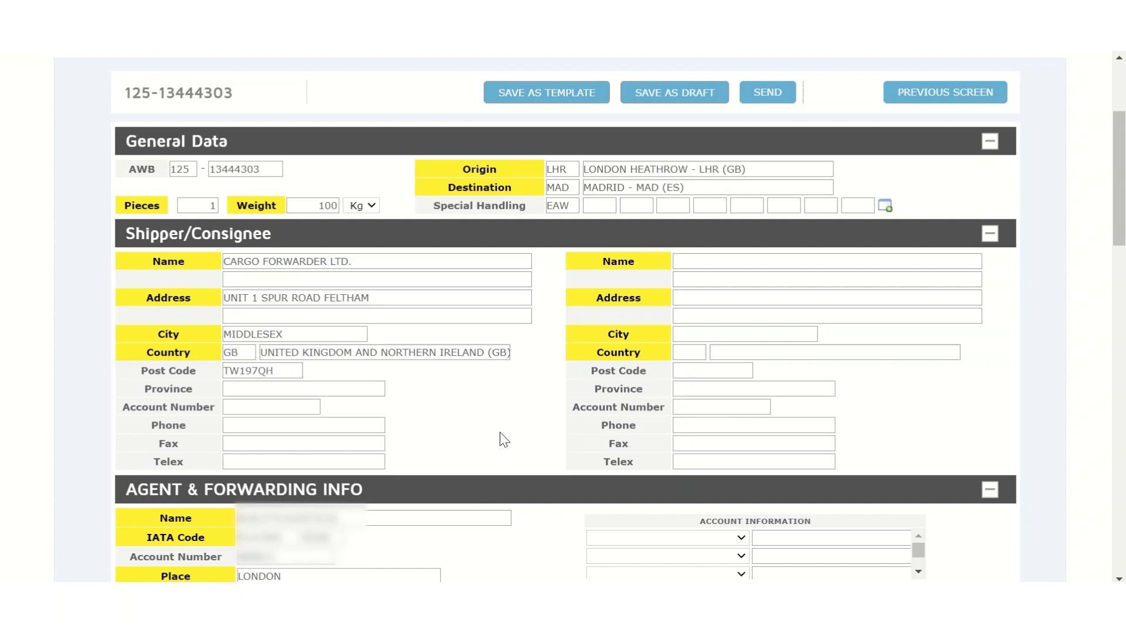
left_click(963, 264)
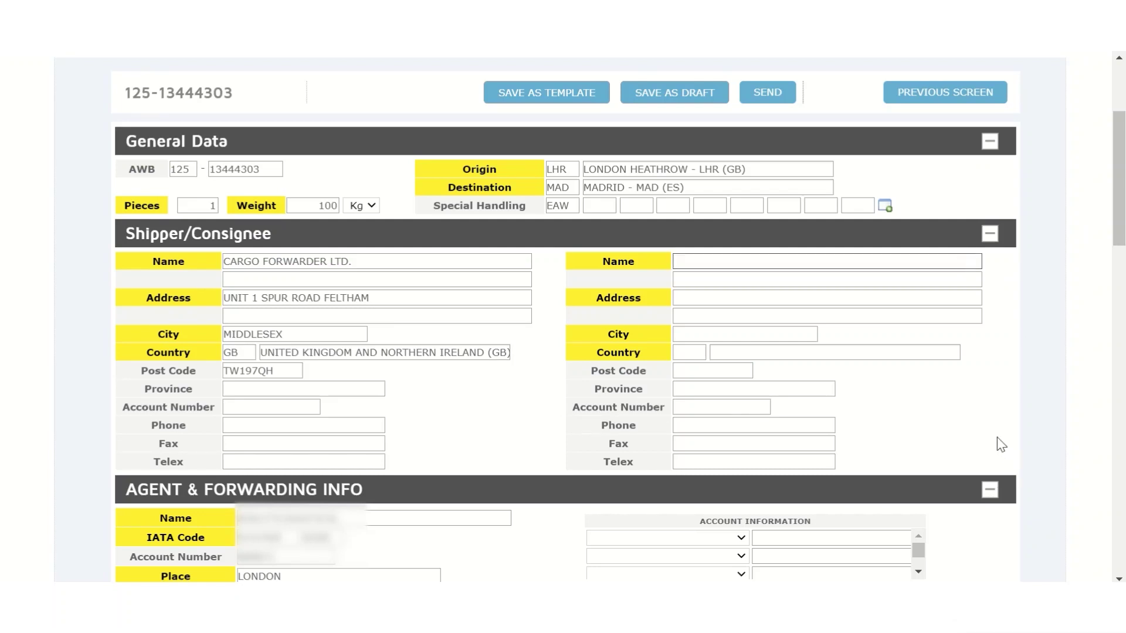
type("CARGO CONNECTIONS")
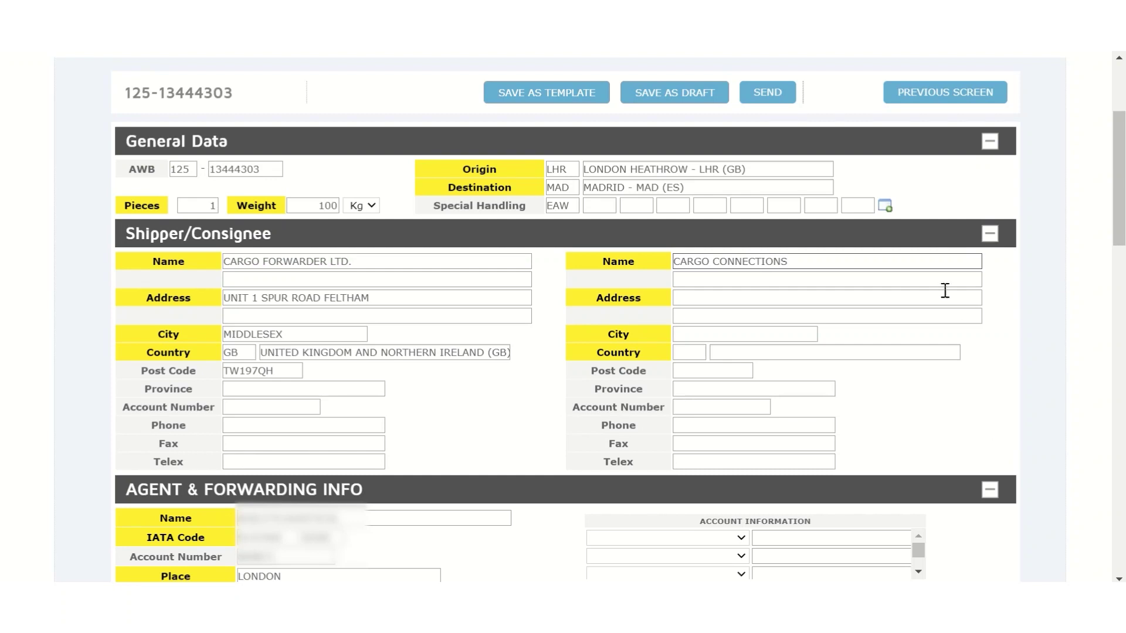
left_click(943, 294)
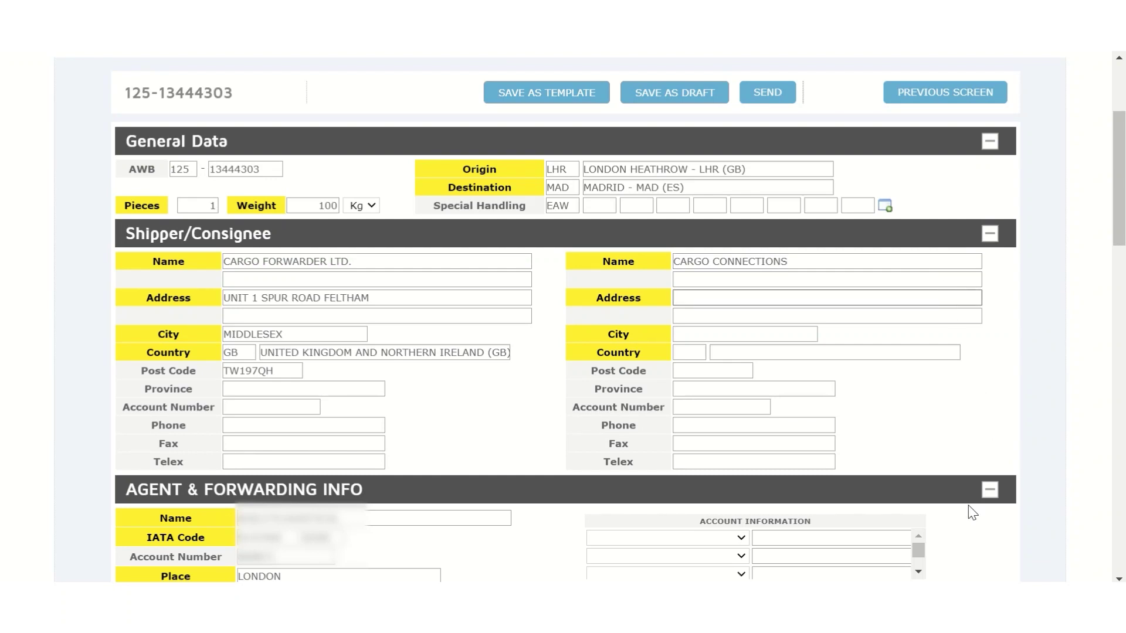
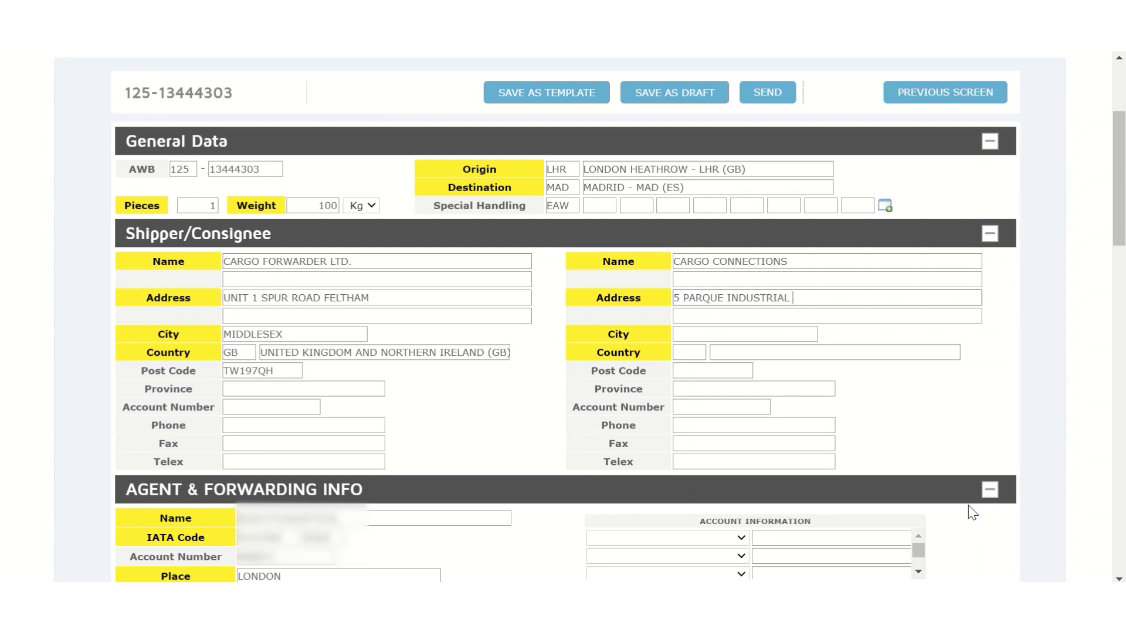
left_click(749, 371)
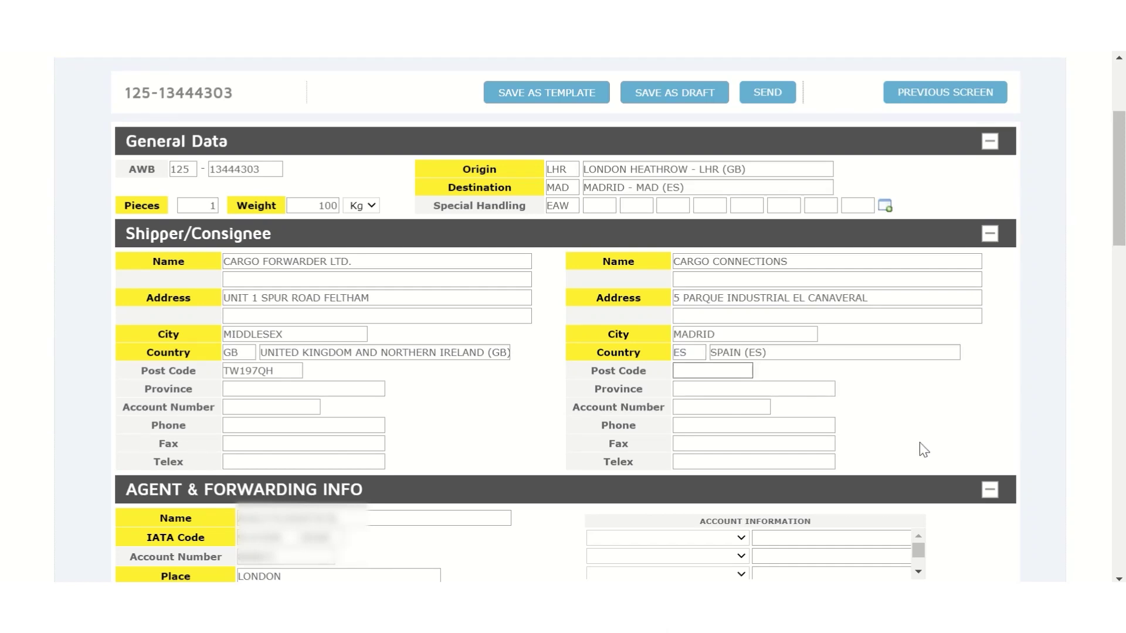
type("28423")
Enter MAD as the first To airport and British Airways (BA) as 1st carrier.
left_click_drag(1121, 245, 1121, 389)
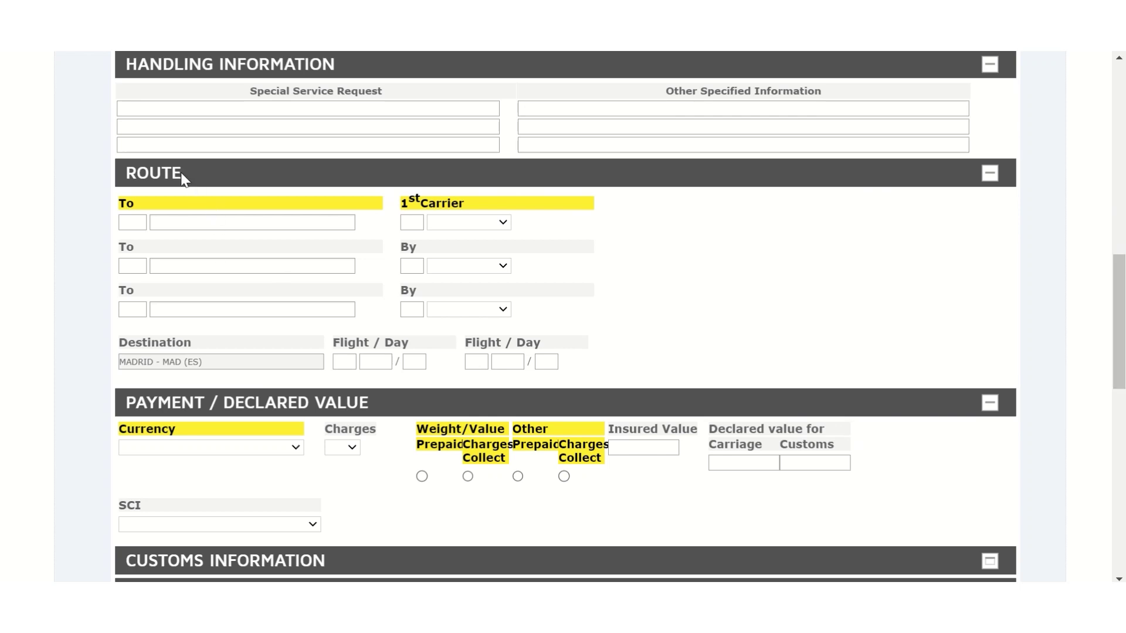
left_click(128, 224)
type("MAD")
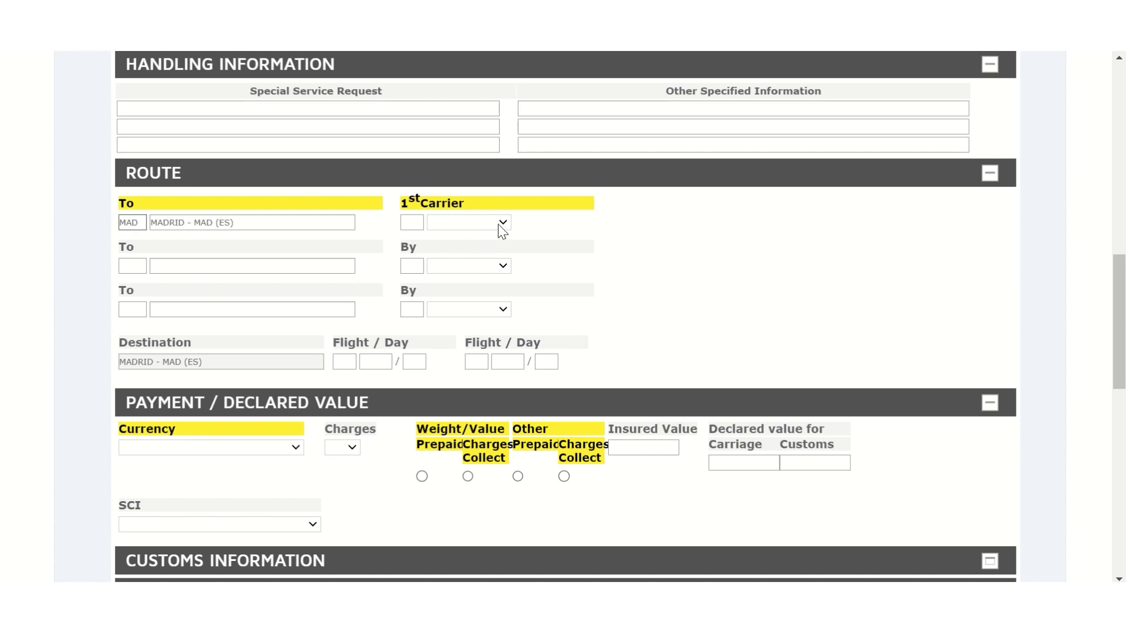
left_click(498, 225)
left_click(469, 247)
left_click_drag(1120, 324, 1120, 385)
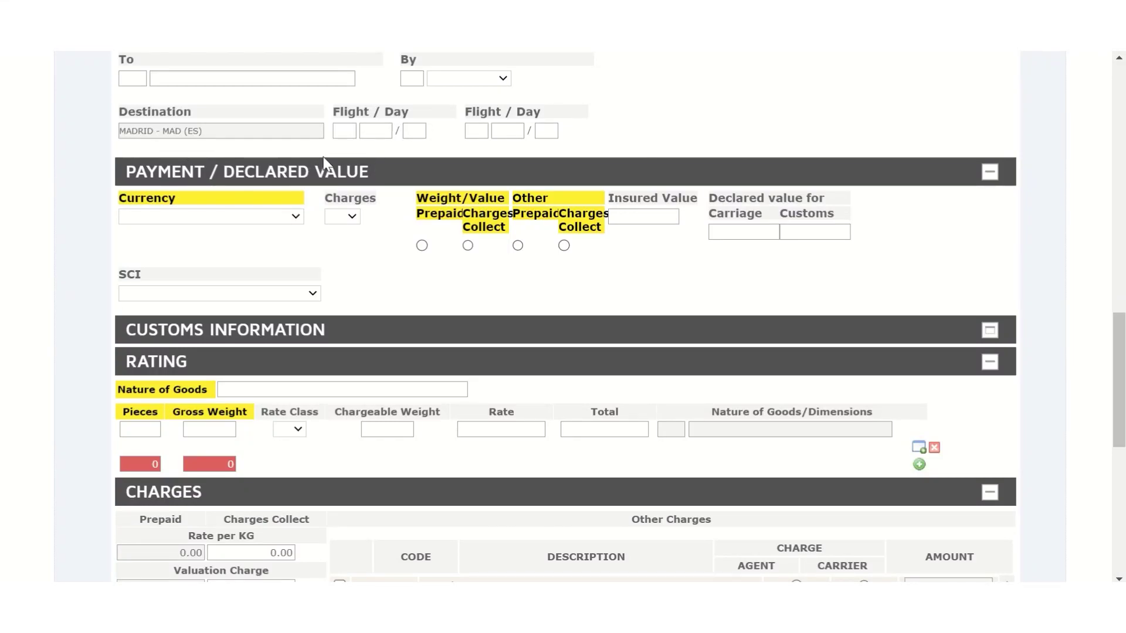
Set the currency to GBP and the charges code to PP.
left_click(192, 220)
key("g")
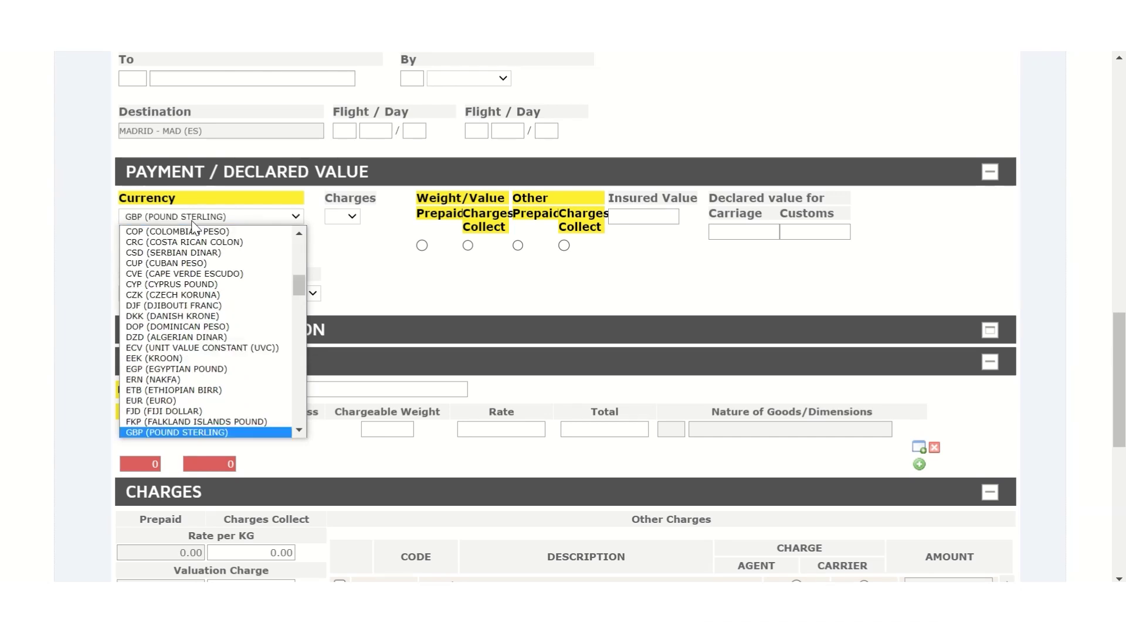
key("Return")
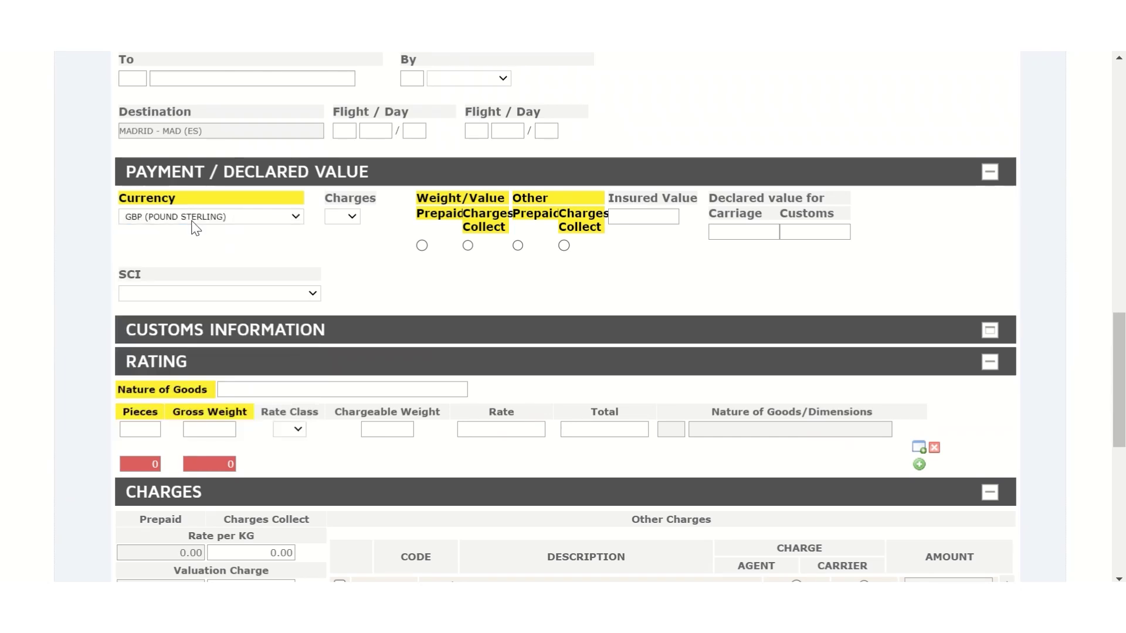
left_click(351, 217)
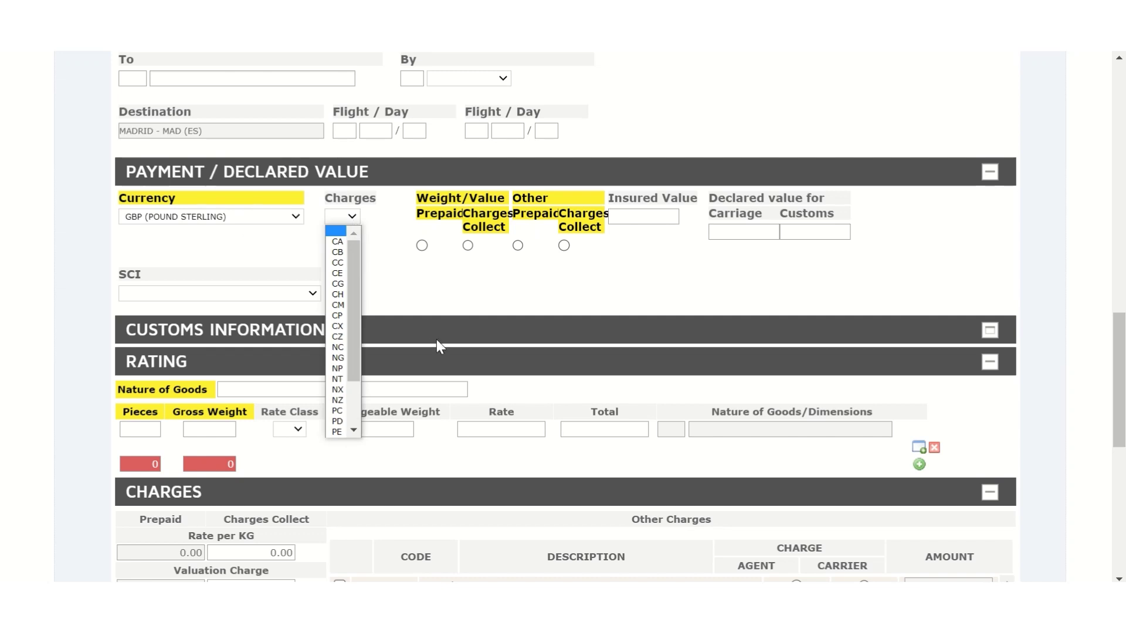
key("p")
key("Down")
key("Down")
key("Down")
key("Down")
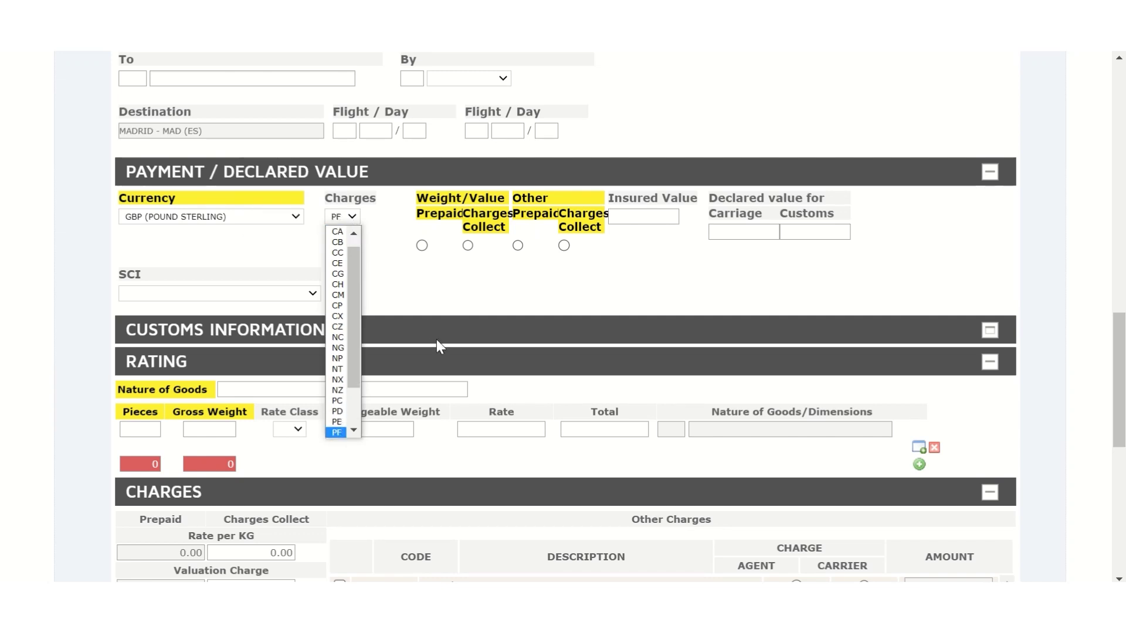
key("Down")
key("Down")
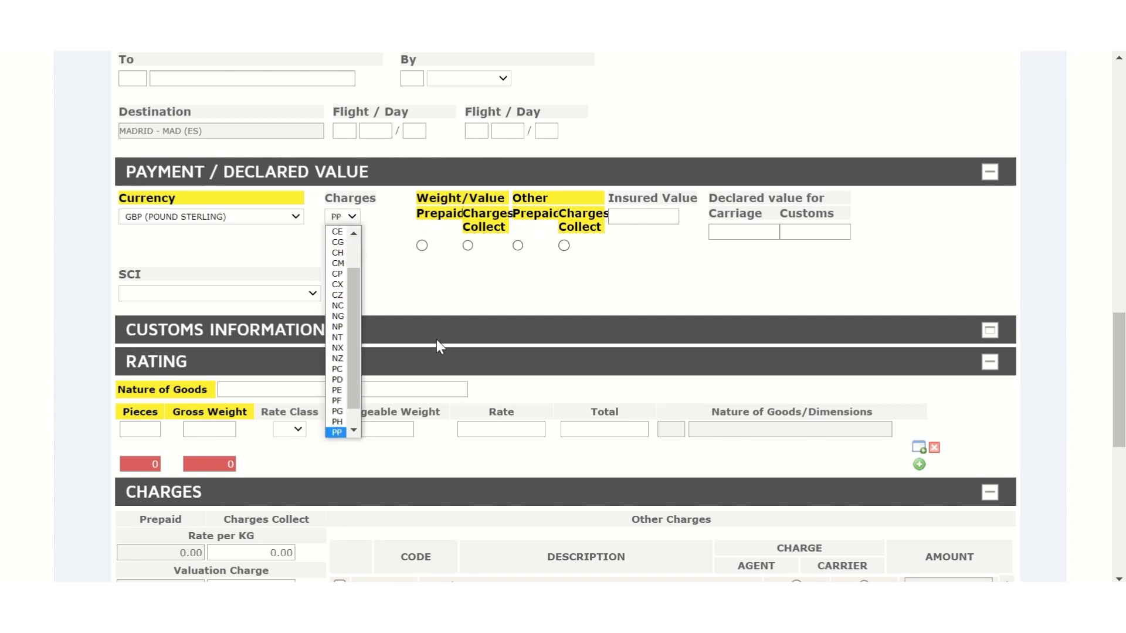
key("Return")
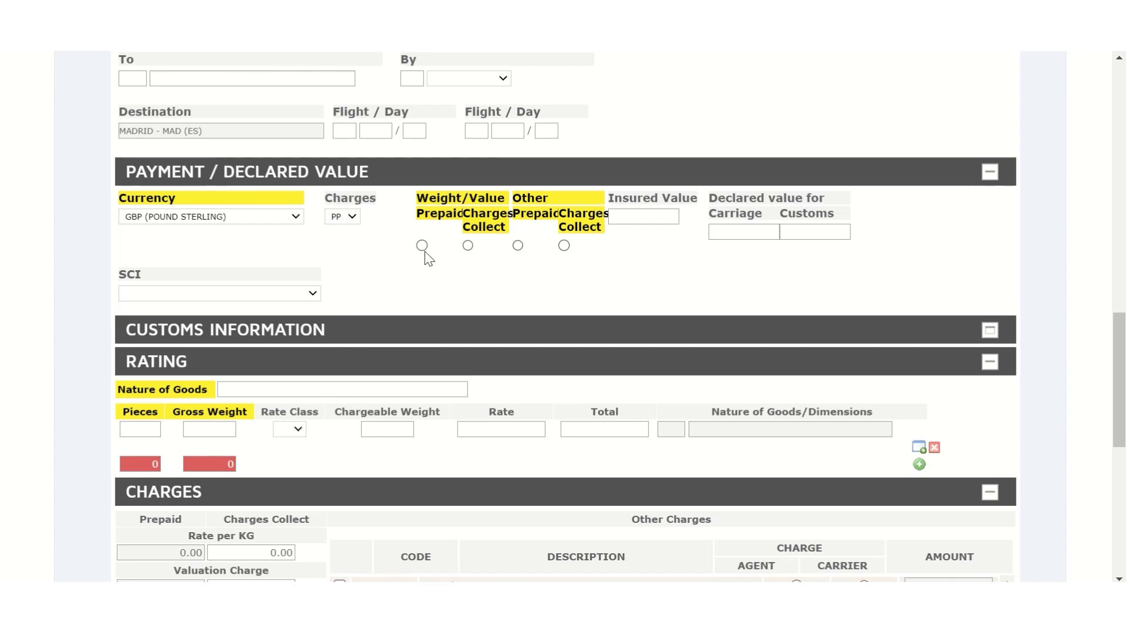
Mark weight/value and other charges prepaid and set SCI to T1.
left_click(422, 247)
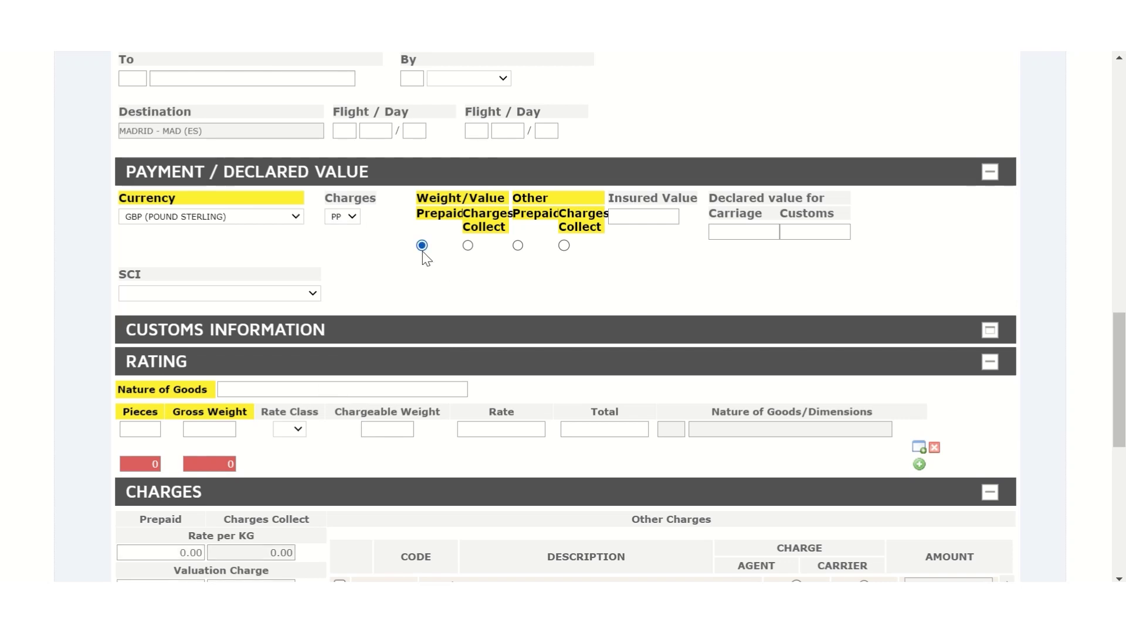
left_click(518, 246)
left_click(313, 295)
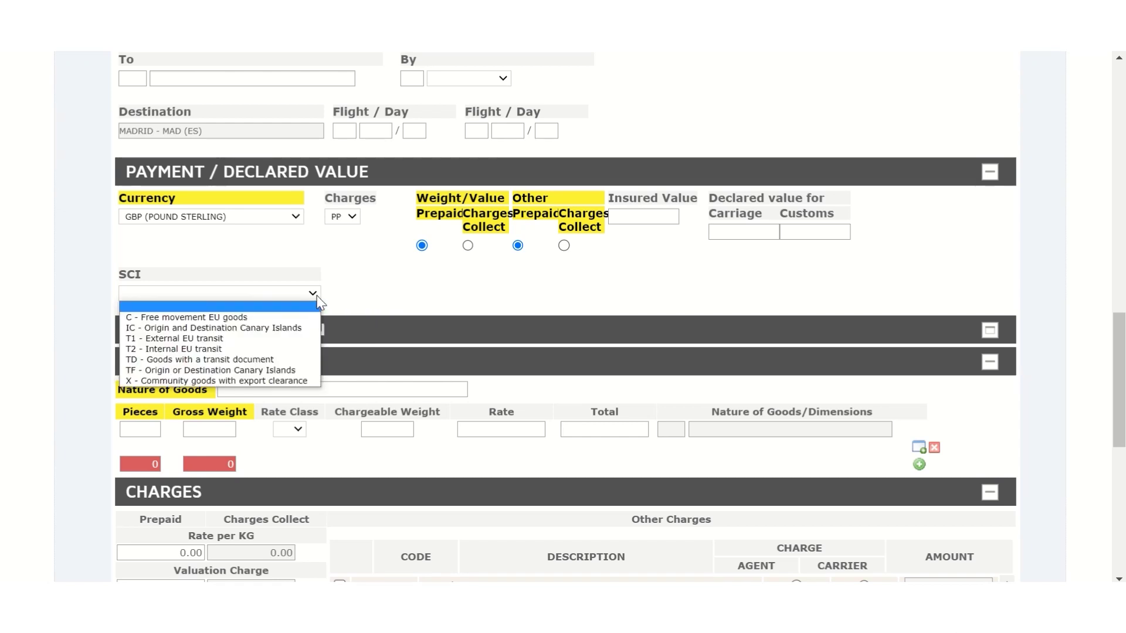
left_click(298, 338)
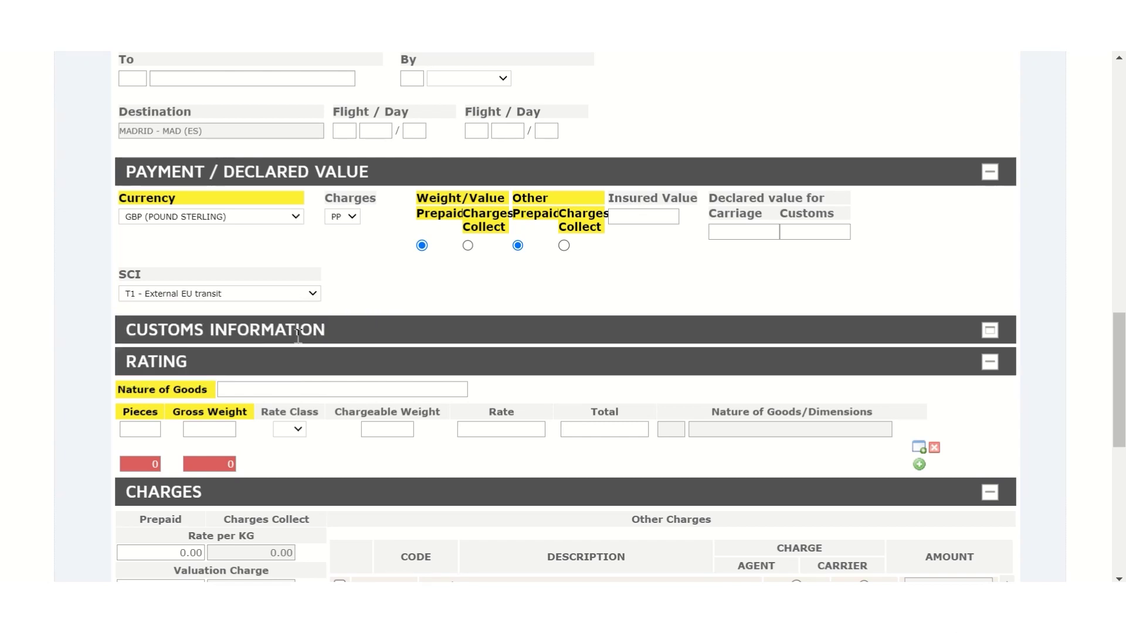
Add a T / SHP / GB customs row with the shipper's customs ID number.
left_click(990, 332)
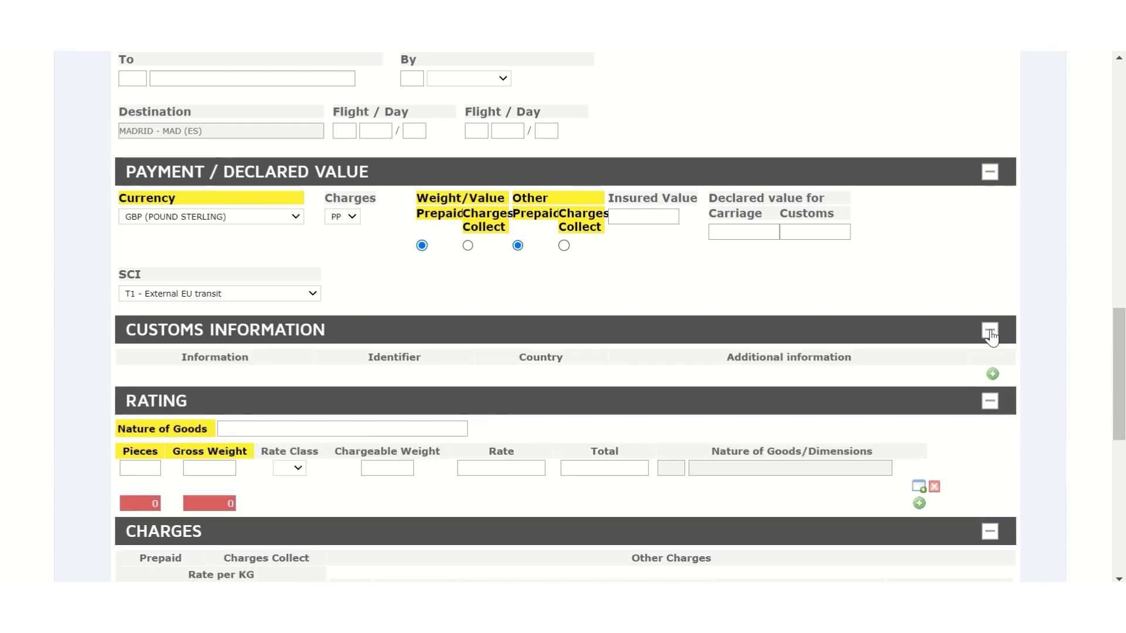
left_click(991, 375)
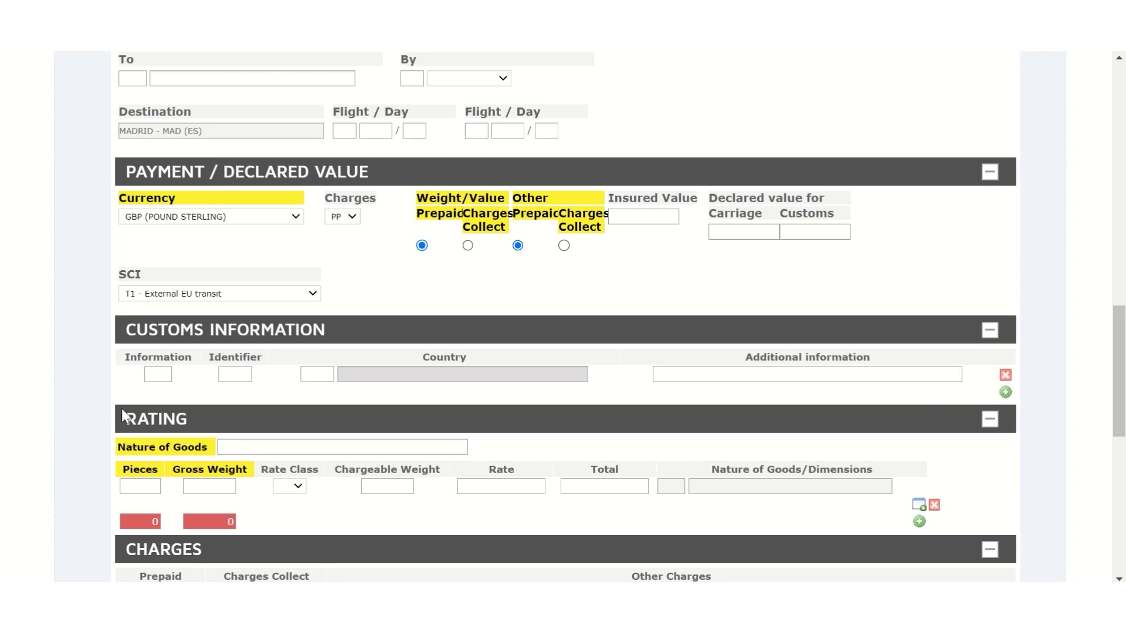
left_click(153, 375)
type("T")
key("Tab")
type("SHP")
key("Tab")
type("GB")
key("Tab")
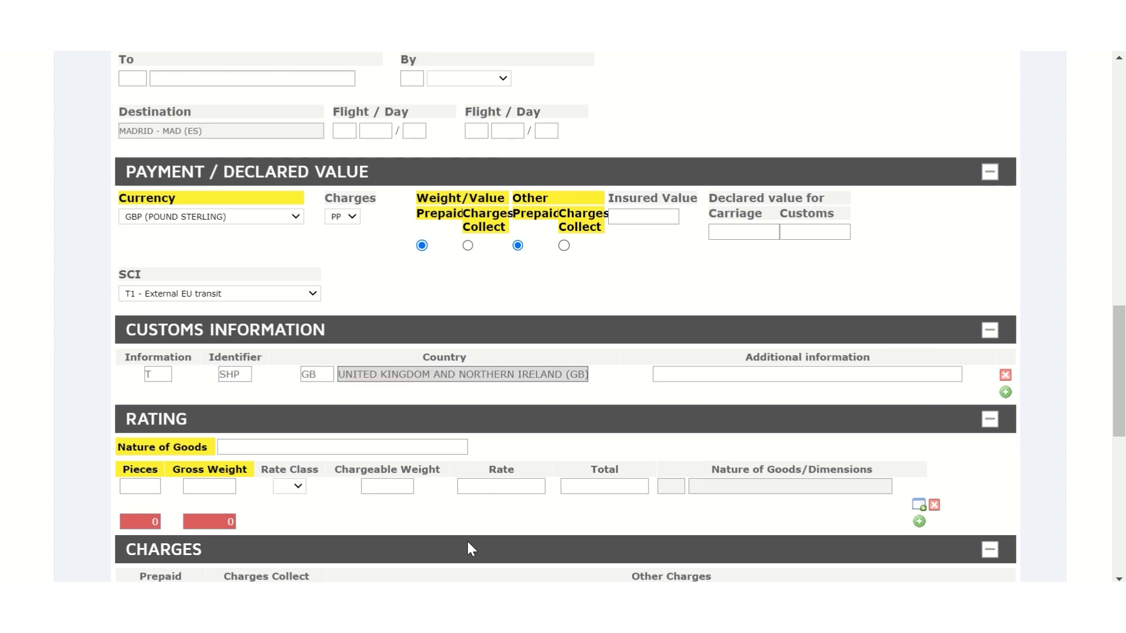
key("Tab")
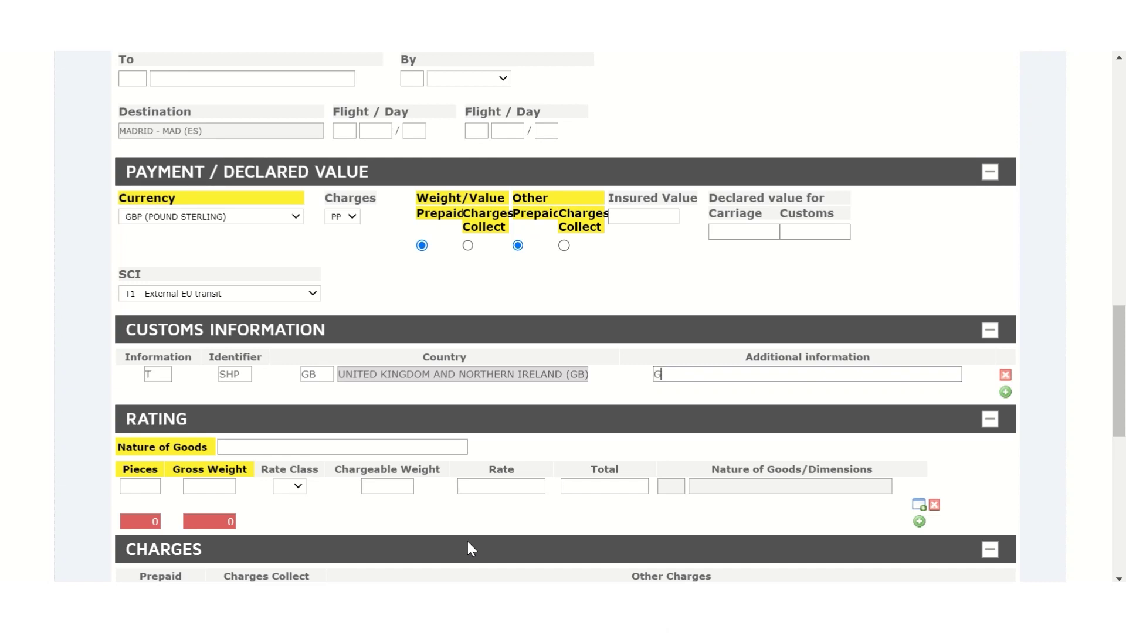
Add a second T / CNE / ES customs row with the consignee's customs ID number.
left_click(1005, 393)
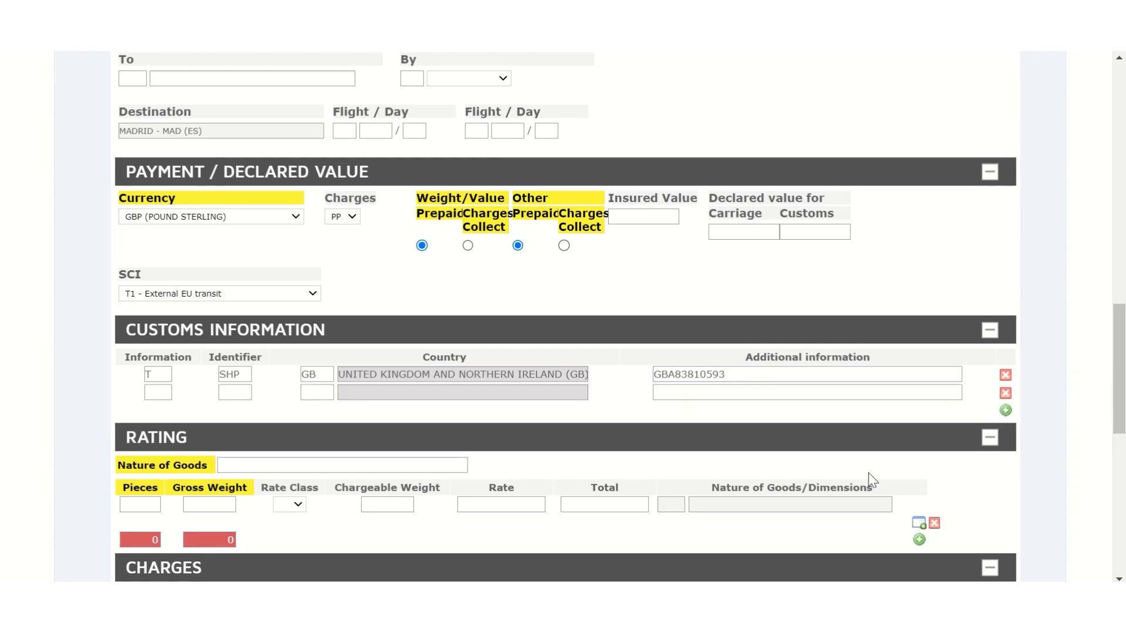
left_click(158, 391)
type("T")
key("Tab")
type("CNE")
key("Tab")
type("ES")
left_click(762, 398)
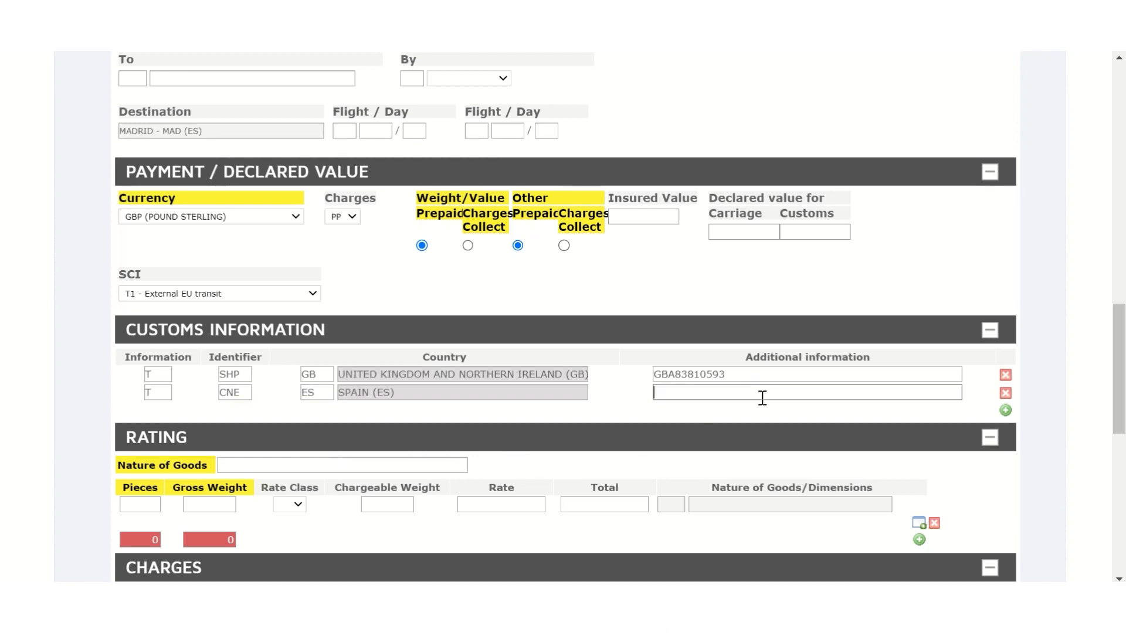
scroll(1124, 405, "down", 5)
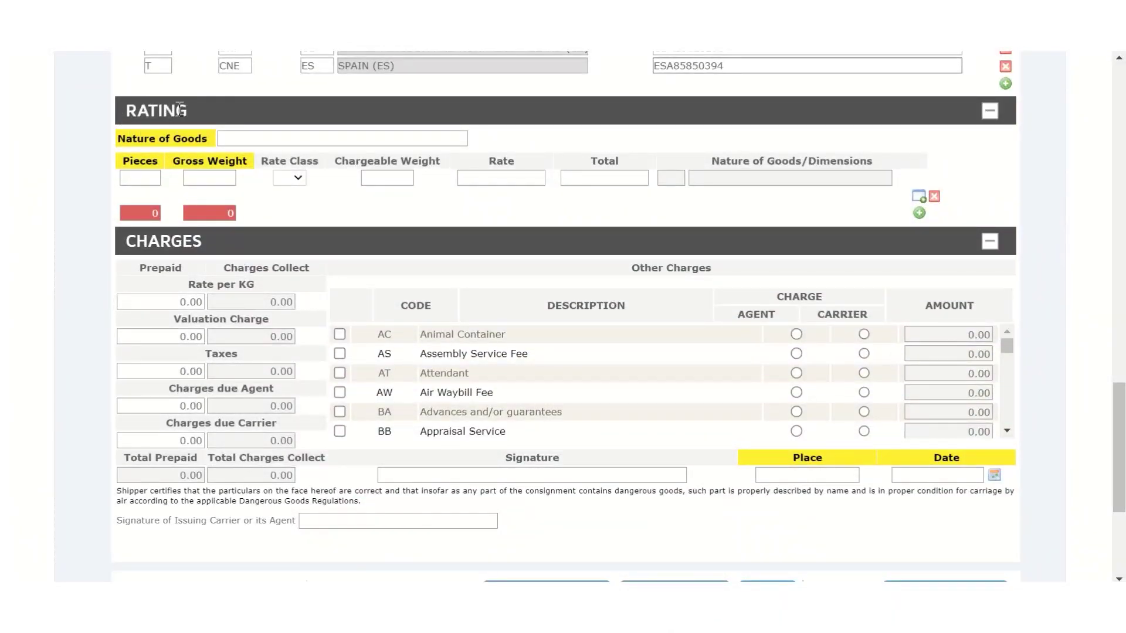
Enter a rating line for NOTEBOOK with 1 piece and 100 kg gross weight.
left_click(455, 140)
type("N")
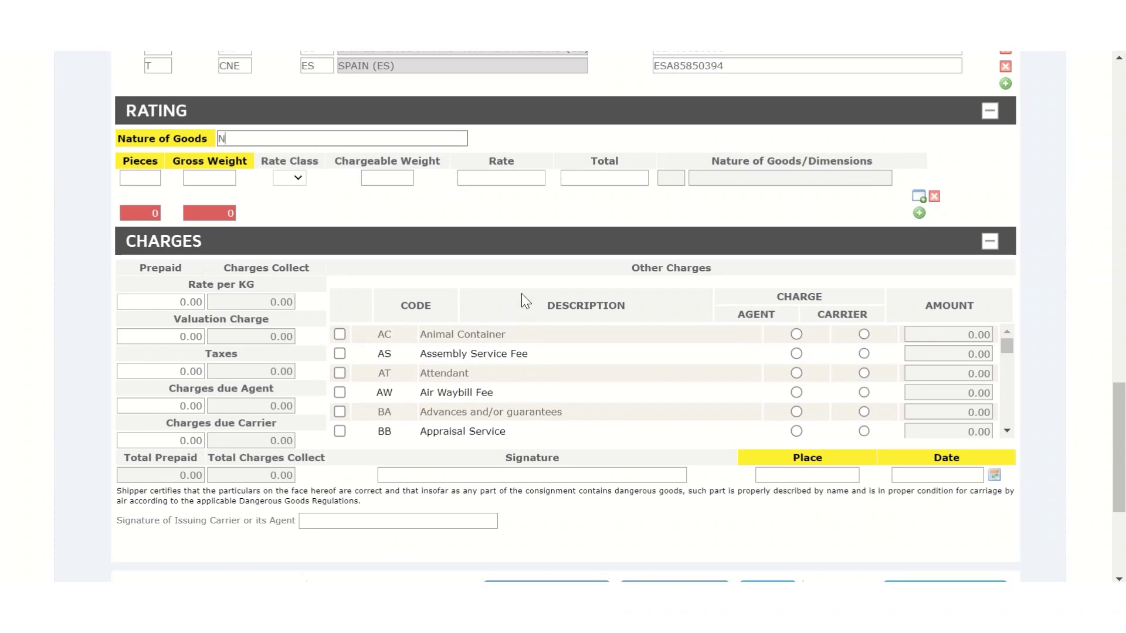
type("OTEBOOK")
left_click(157, 177)
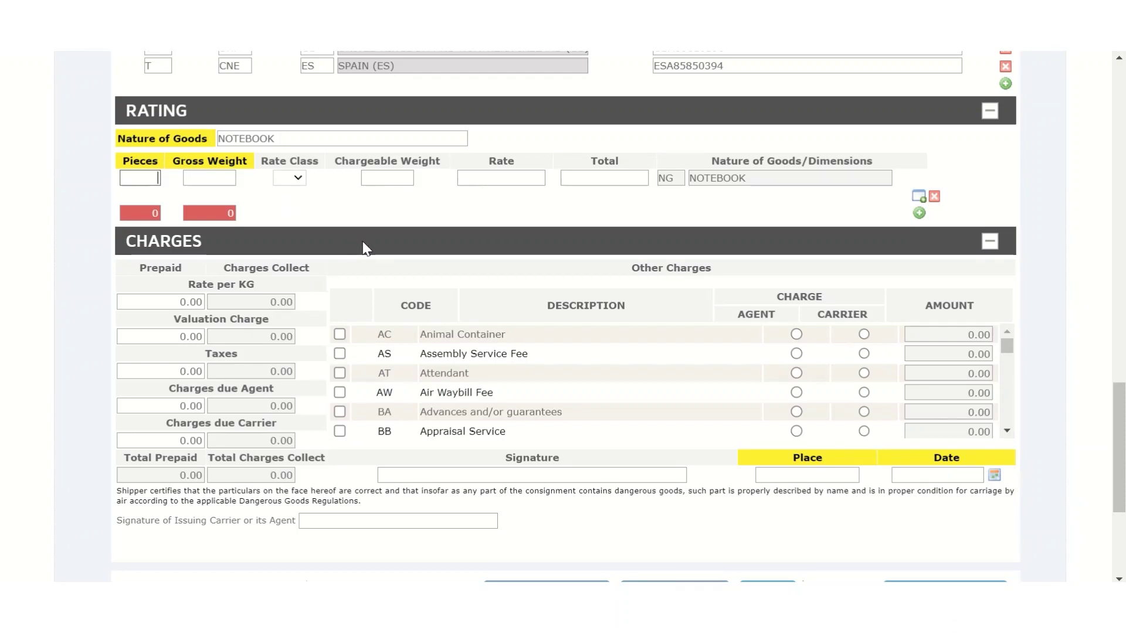
type("1")
key("Tab")
type("100")
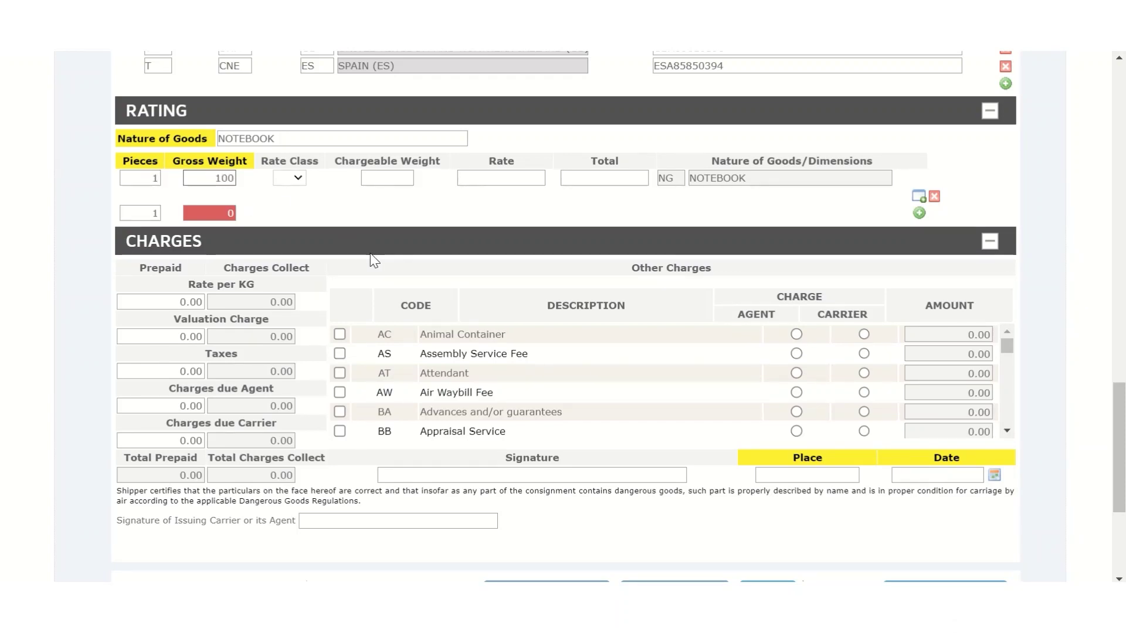
left_click(406, 223)
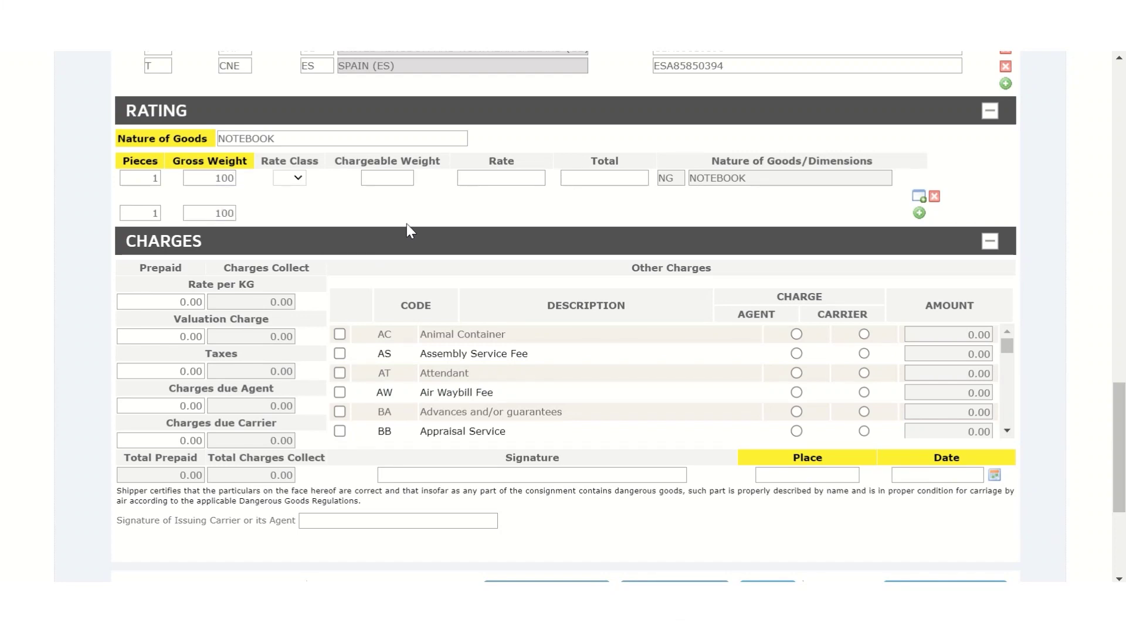
Set rate class Q, rate 2.0 and total 200 on the rating line.
left_click(304, 182)
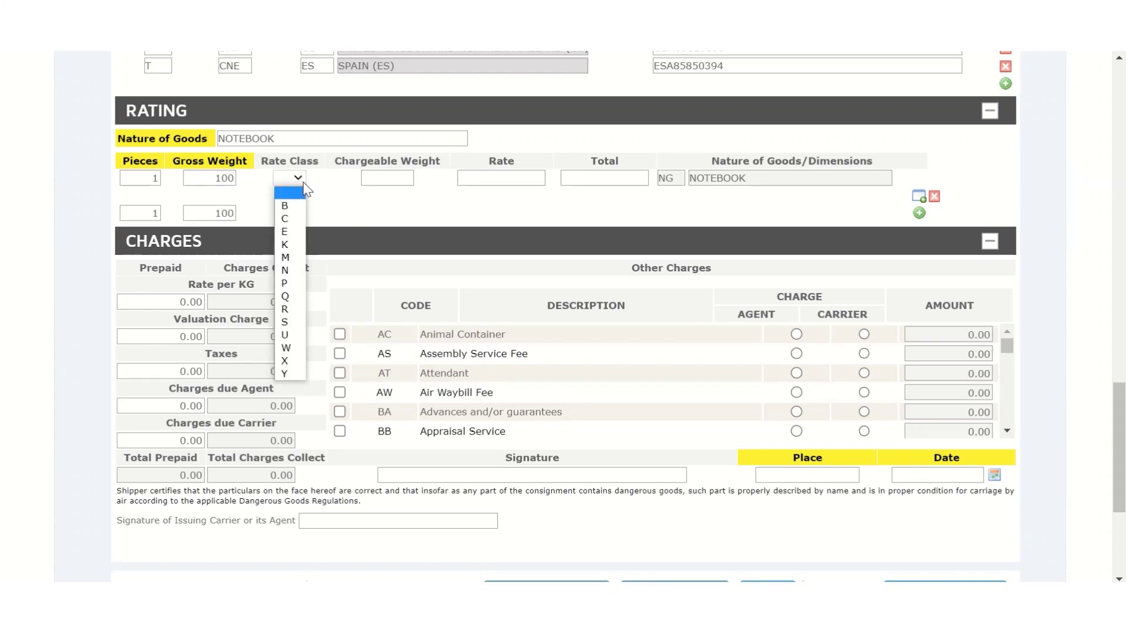
left_click(293, 295)
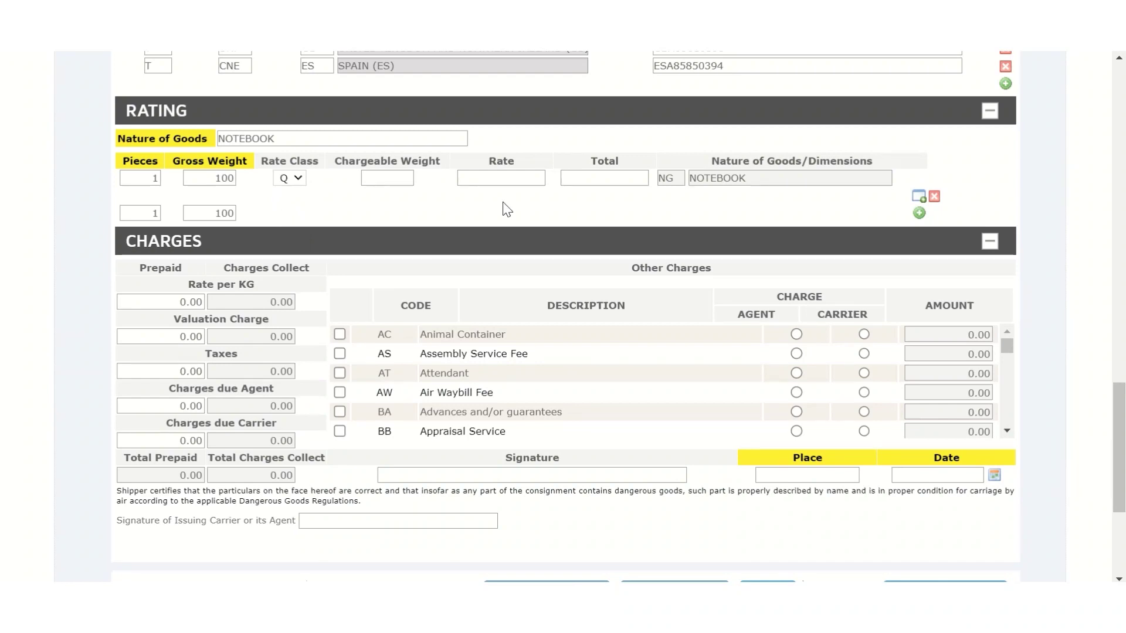
left_click(527, 179)
type("2.0")
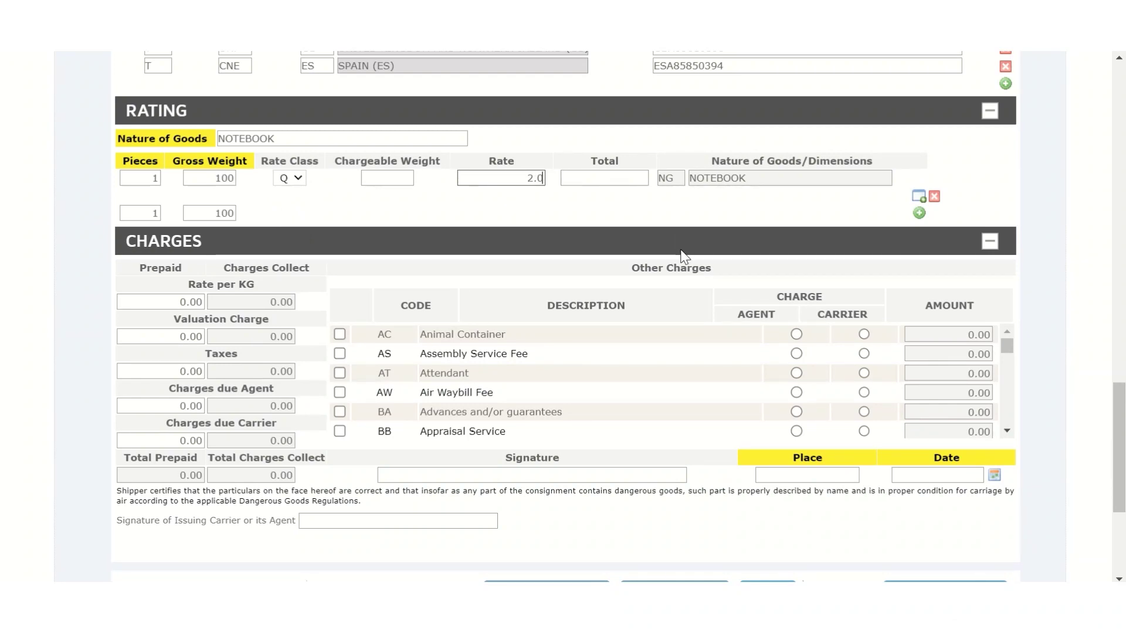
left_click(636, 177)
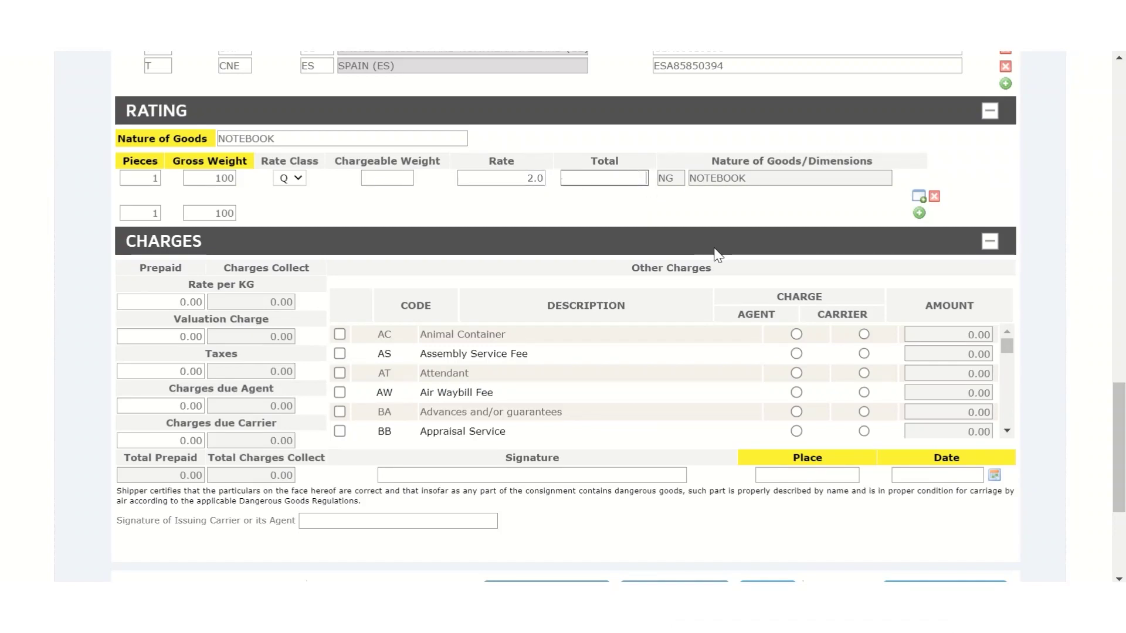
type("200")
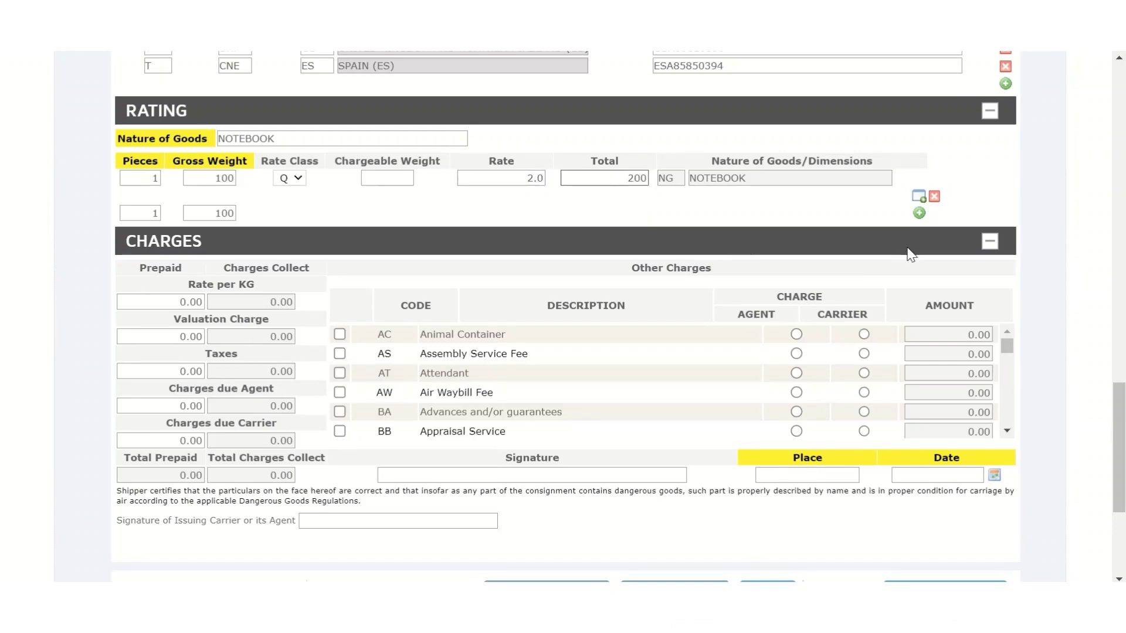
Add an NH Harmonised Commodity Code line 482010 in the Nature of Goods/Dimensions editor and apply.
left_click(922, 201)
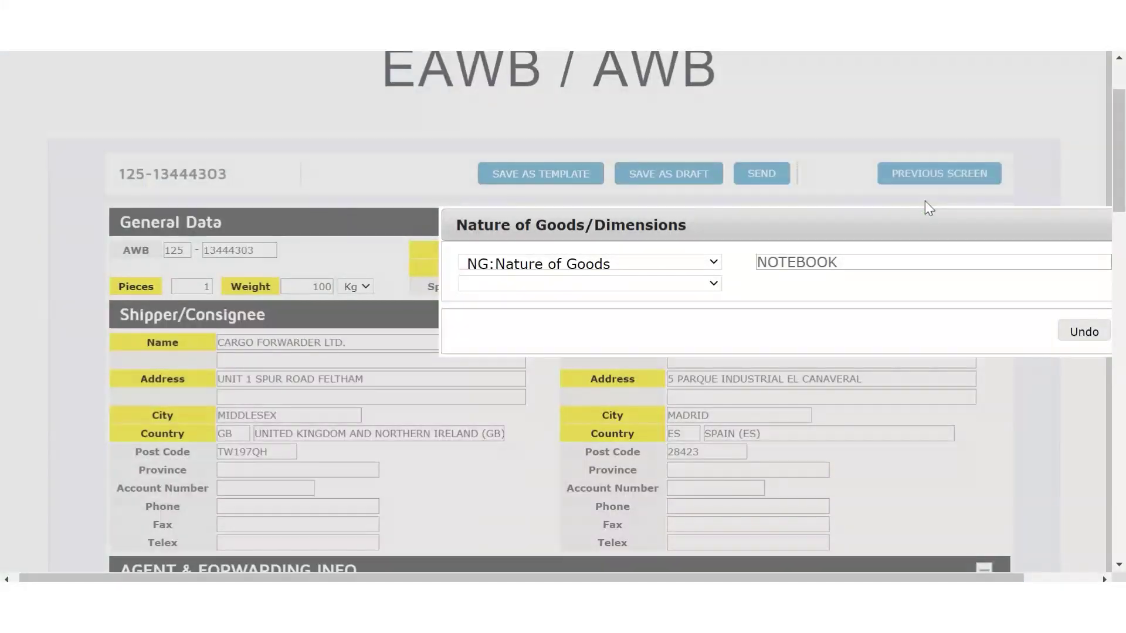
left_click_drag(772, 226, 495, 226)
left_click(445, 276)
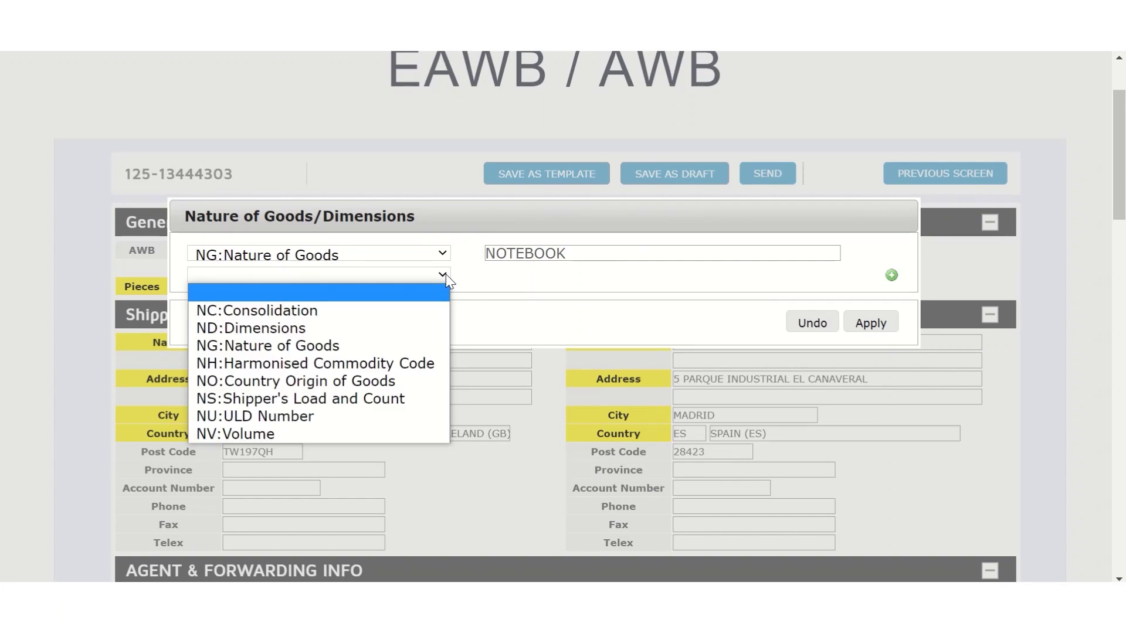
left_click(377, 363)
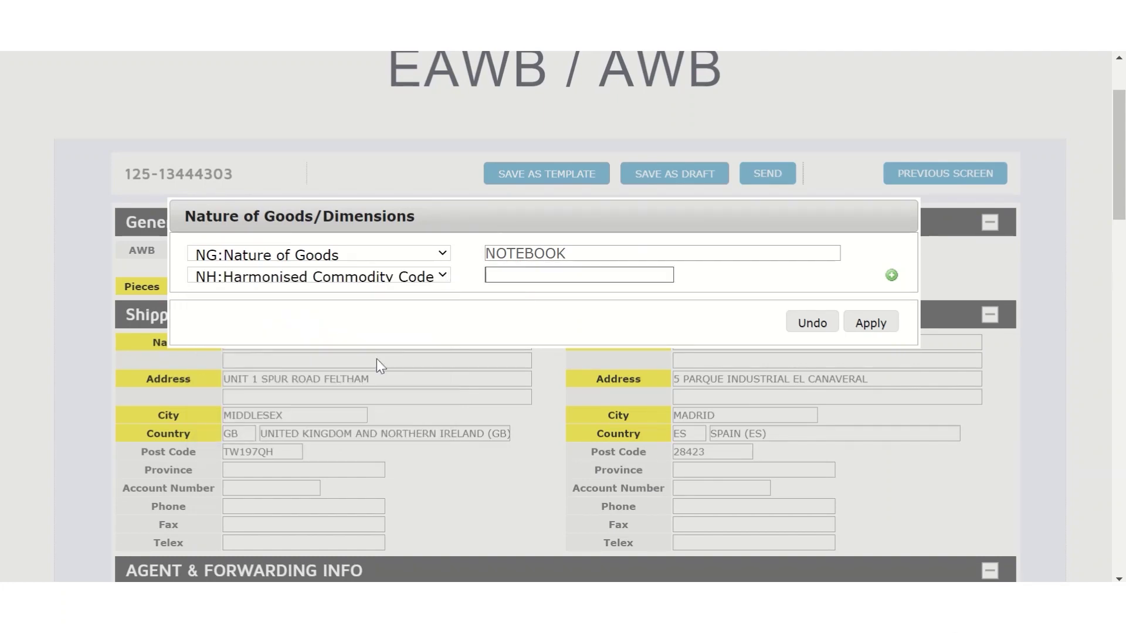
left_click(540, 279)
type("482010")
left_click(877, 326)
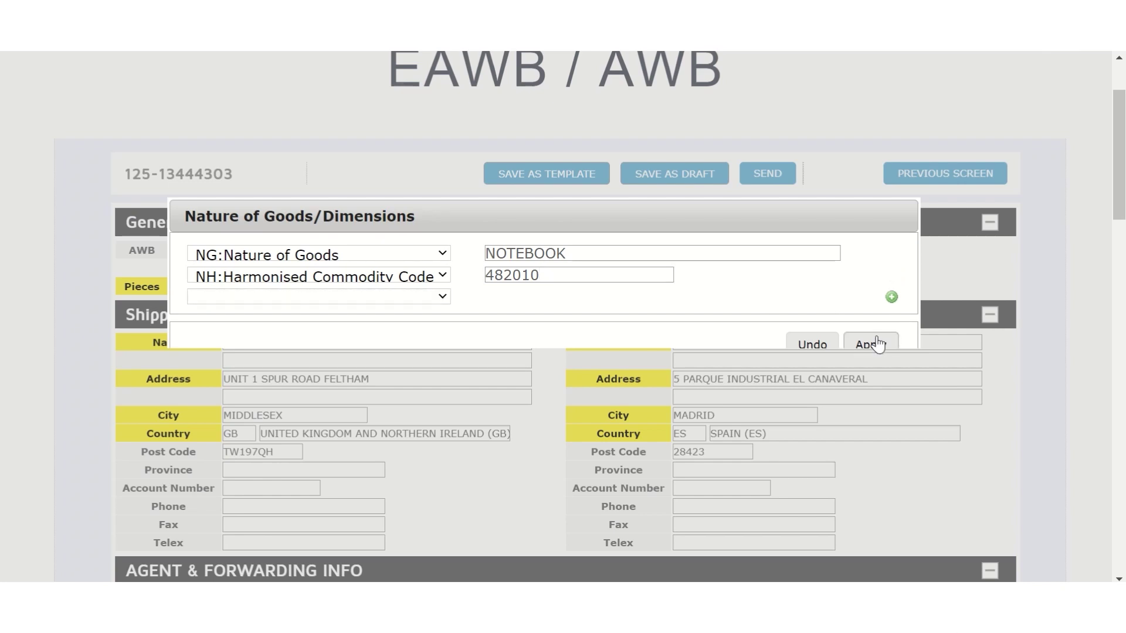
left_click(874, 343)
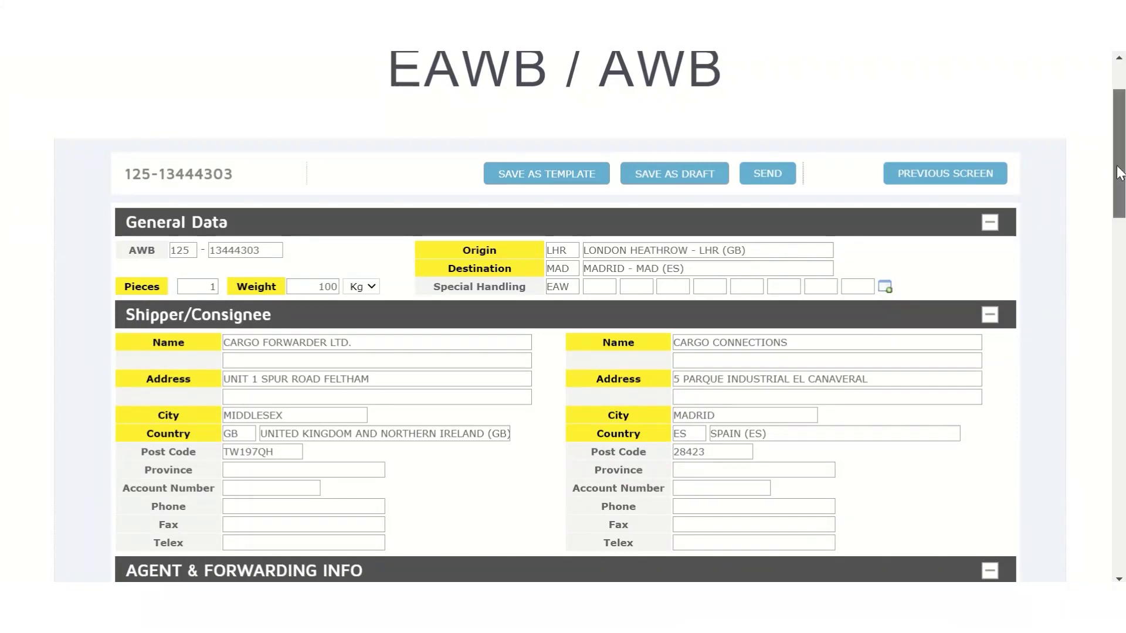
Scroll down to the Charges section and through Other Charges to code CH.
left_click_drag(1119, 176, 1119, 305)
scroll(907, 375, "down", 7)
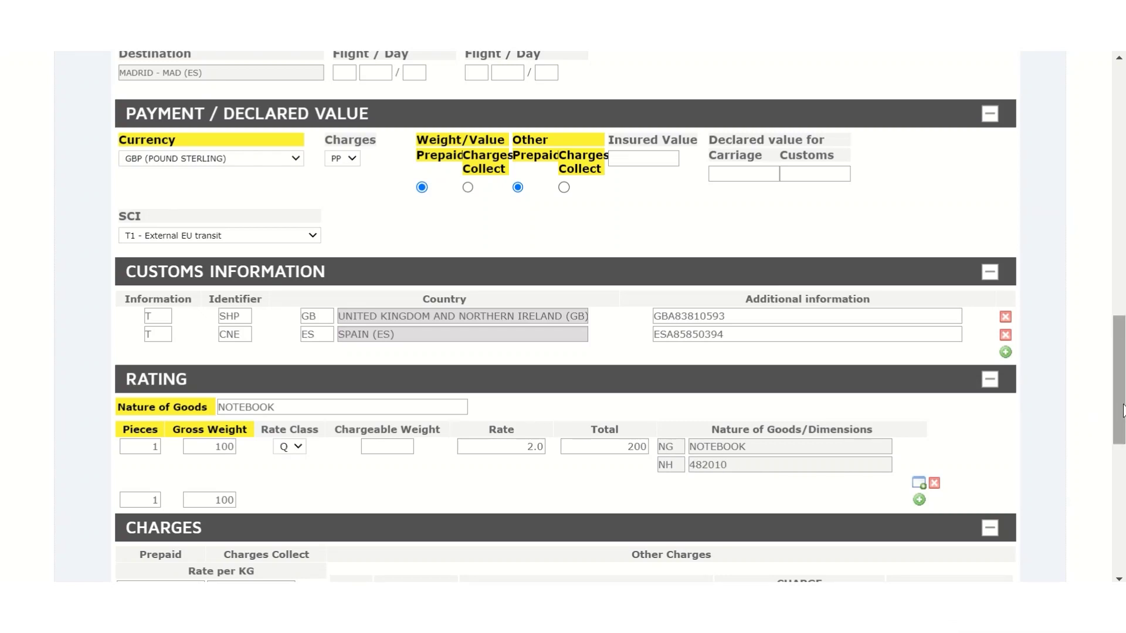
left_click_drag(1121, 421, 1123, 509)
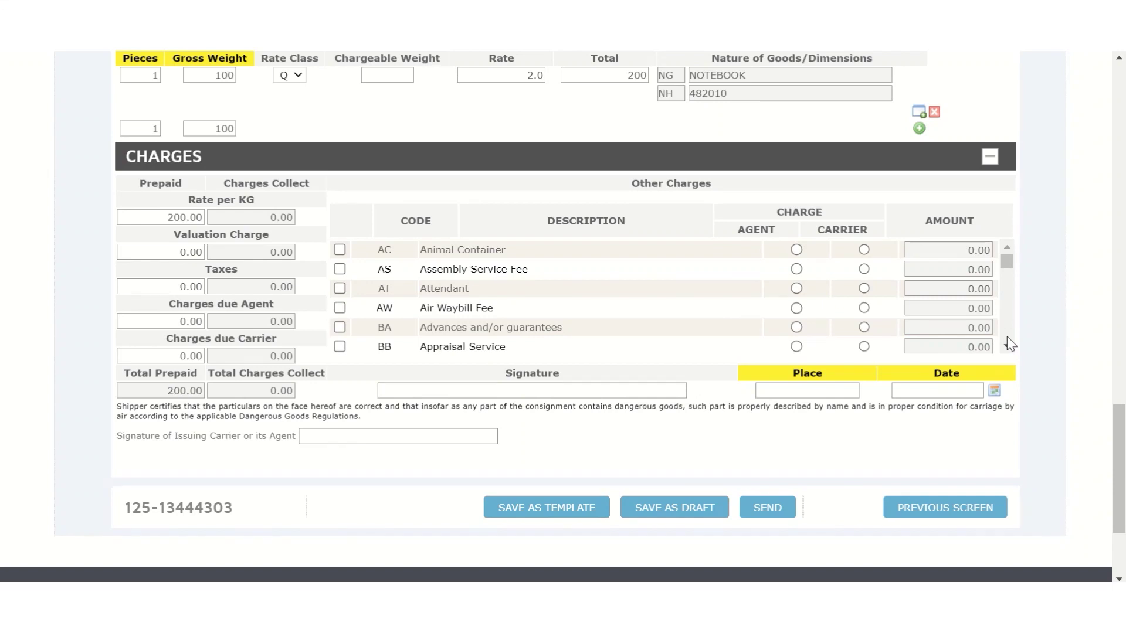
scroll(1009, 343, "down", 5)
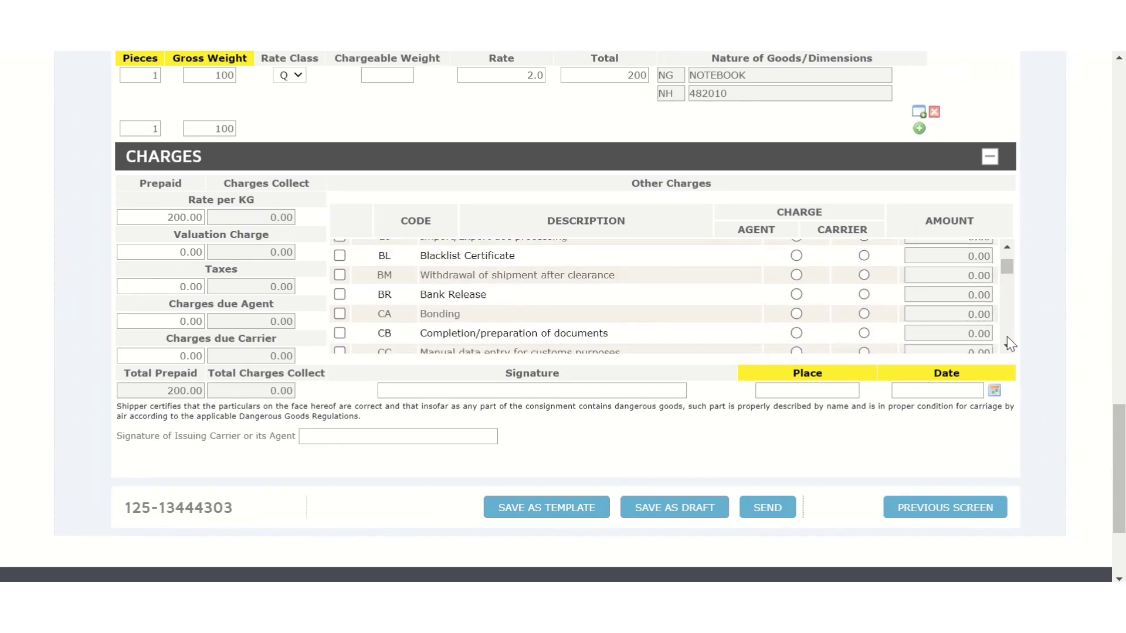
scroll(1008, 343, "down", 3)
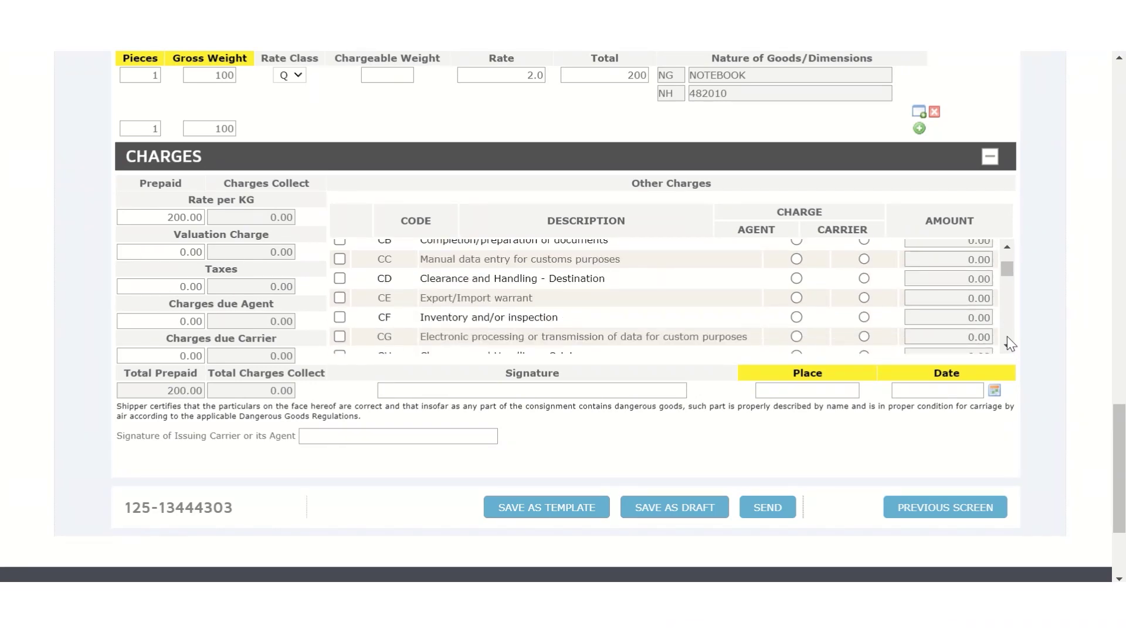
scroll(1010, 343, "down", 3)
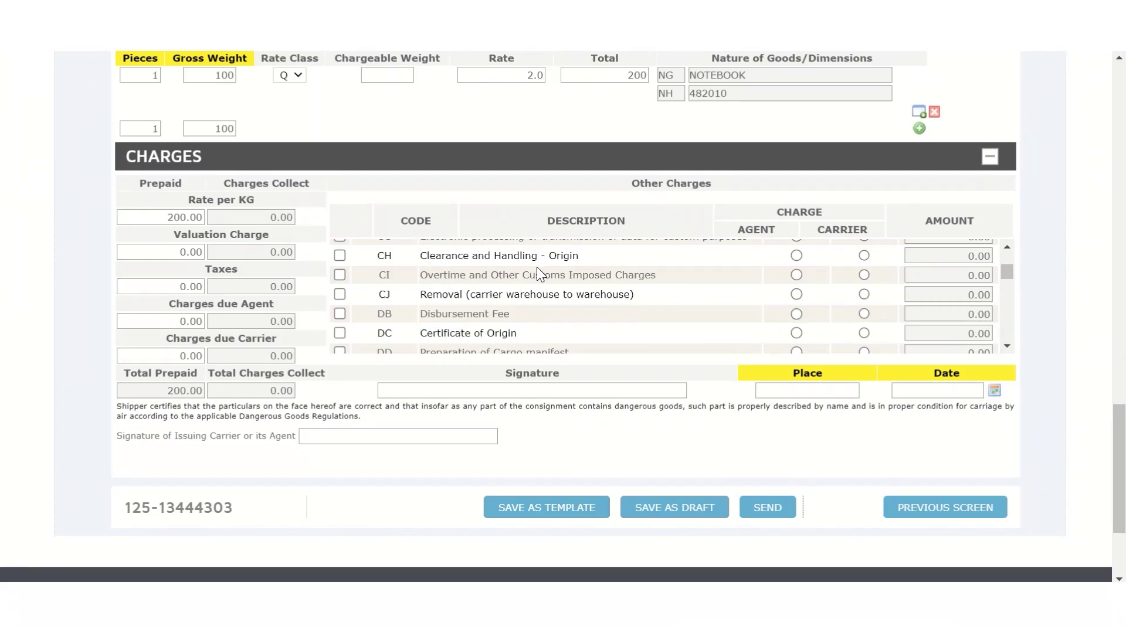
Include the CH Clearance and Handling - Origin charge at 27.50.
left_click(340, 256)
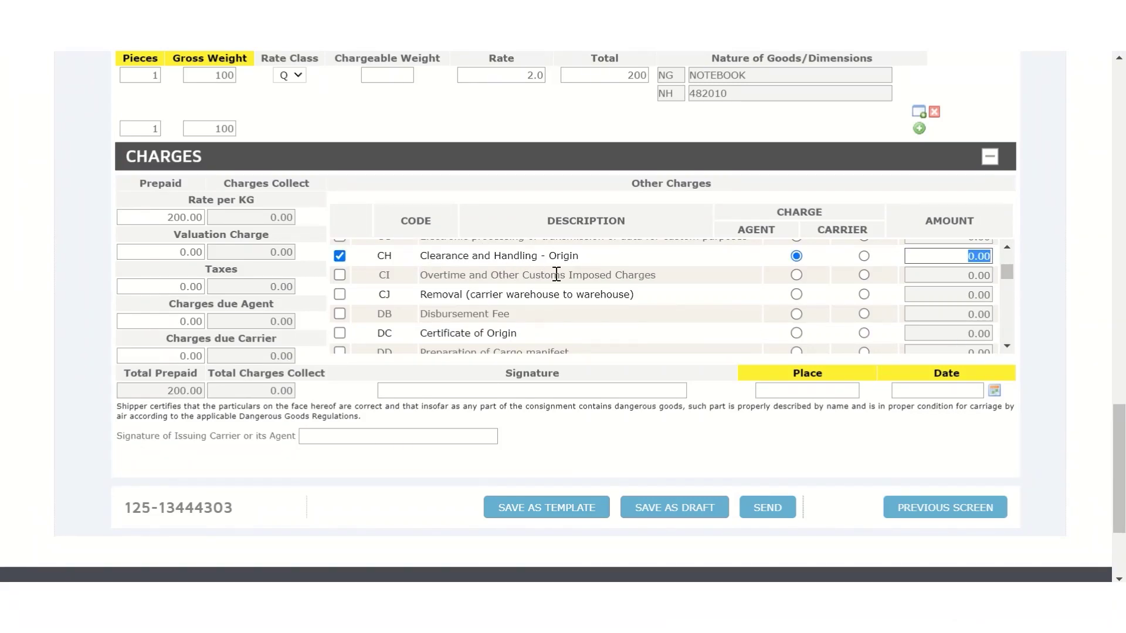
key("BackSpace")
type("27.50")
Sign at LHR on 25 May 2023 and send the waybill.
left_click(828, 390)
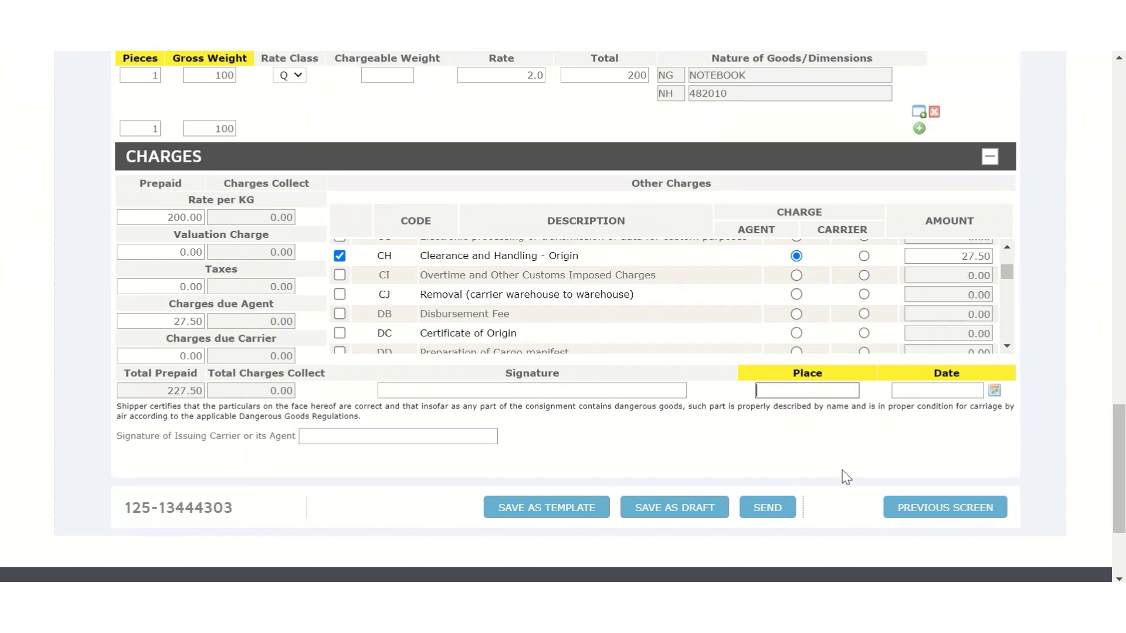
type("LHR")
left_click(994, 390)
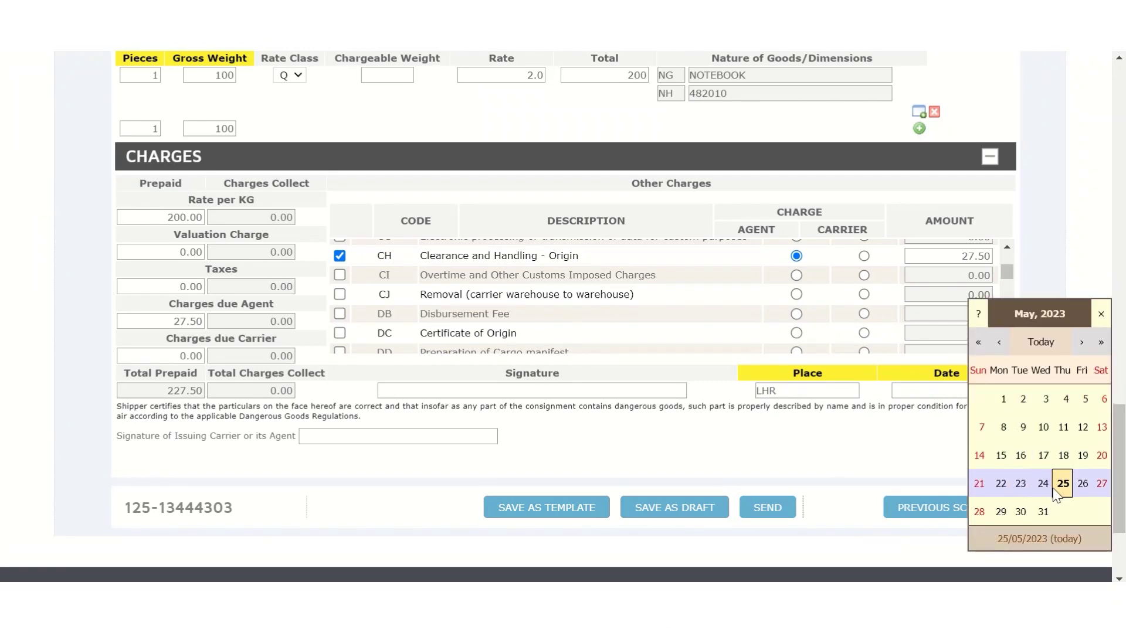
left_click(1063, 487)
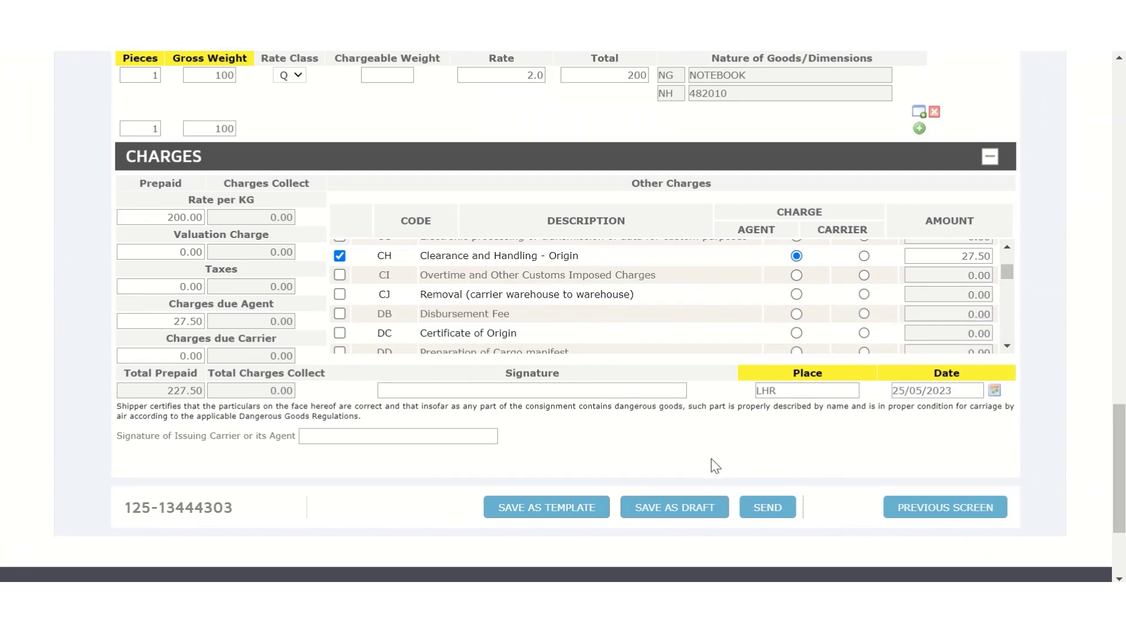
left_click(774, 512)
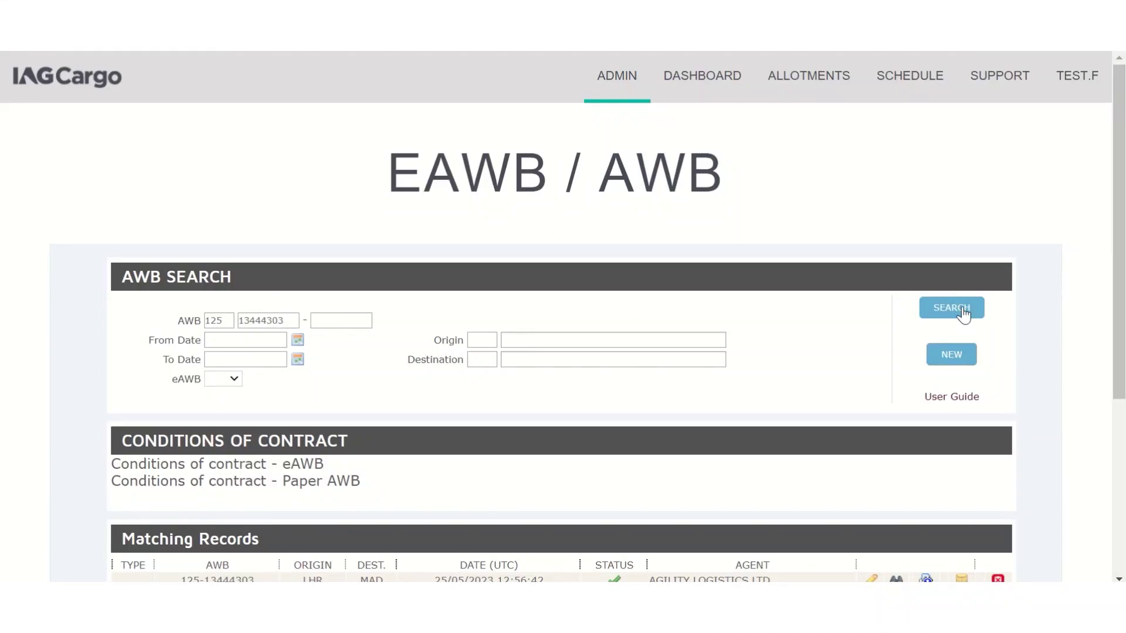
left_click(965, 315)
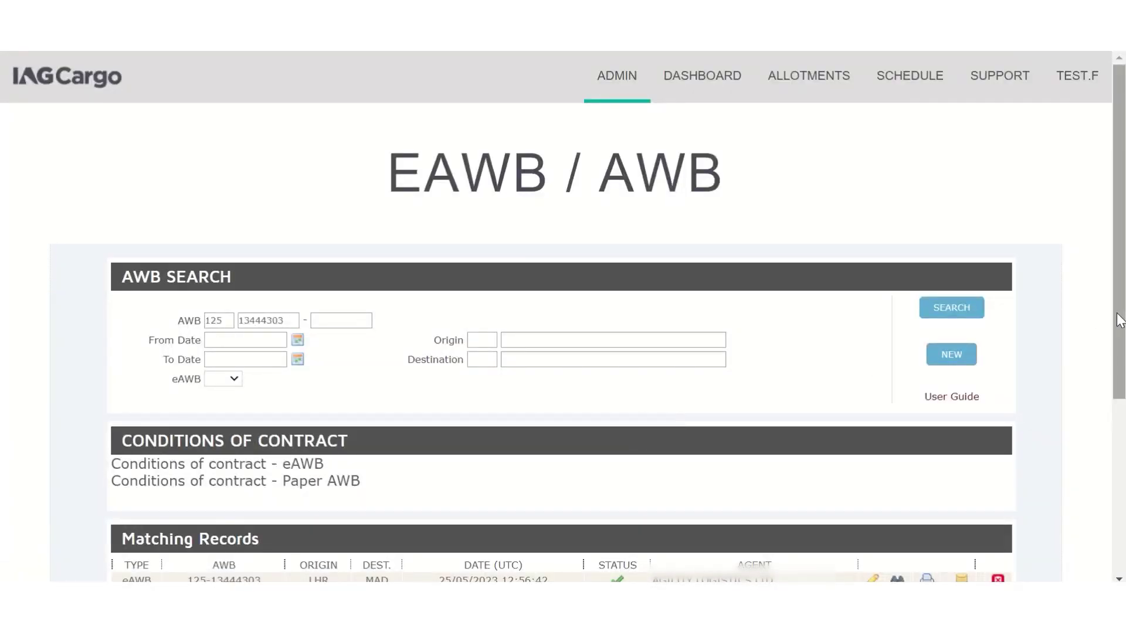
scroll(1120, 319, "down", 3)
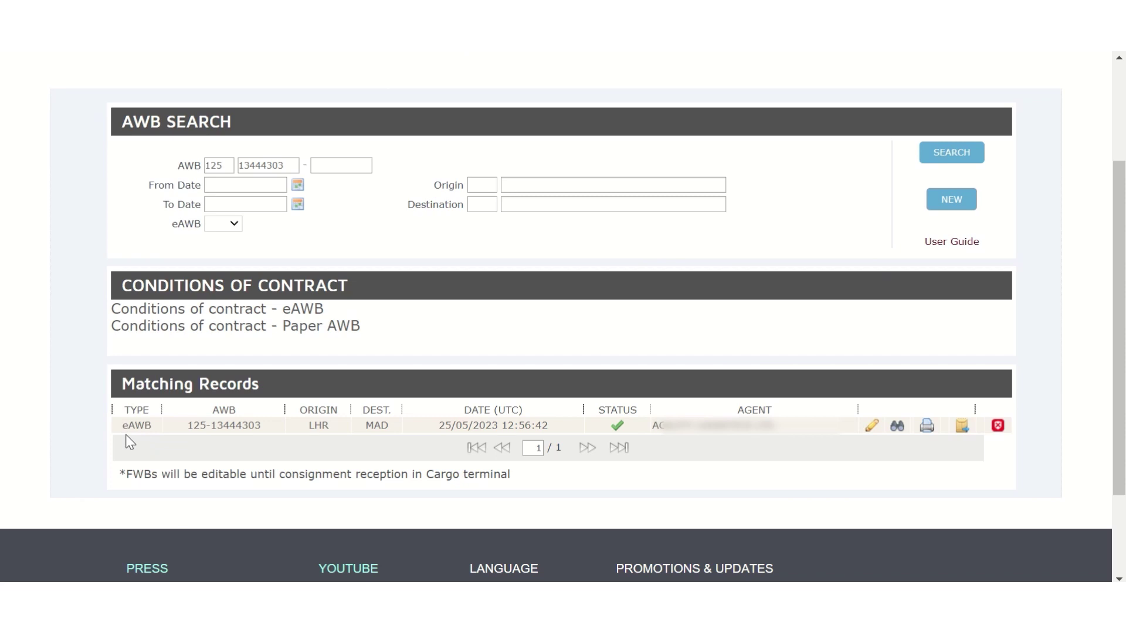
left_click(898, 426)
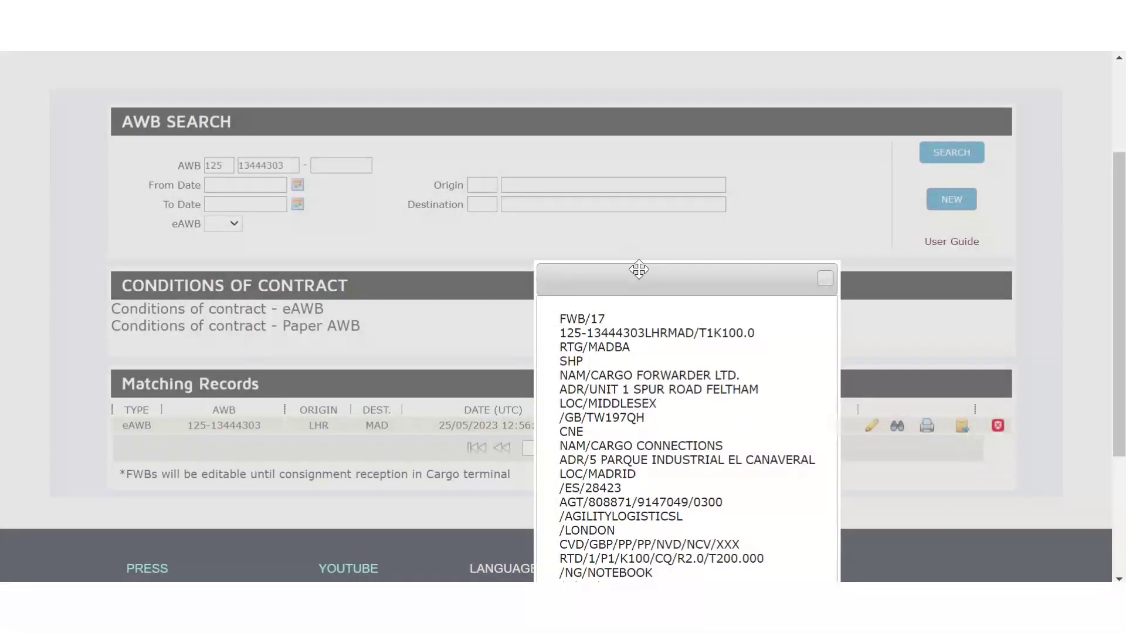
left_click_drag(638, 269, 502, 156)
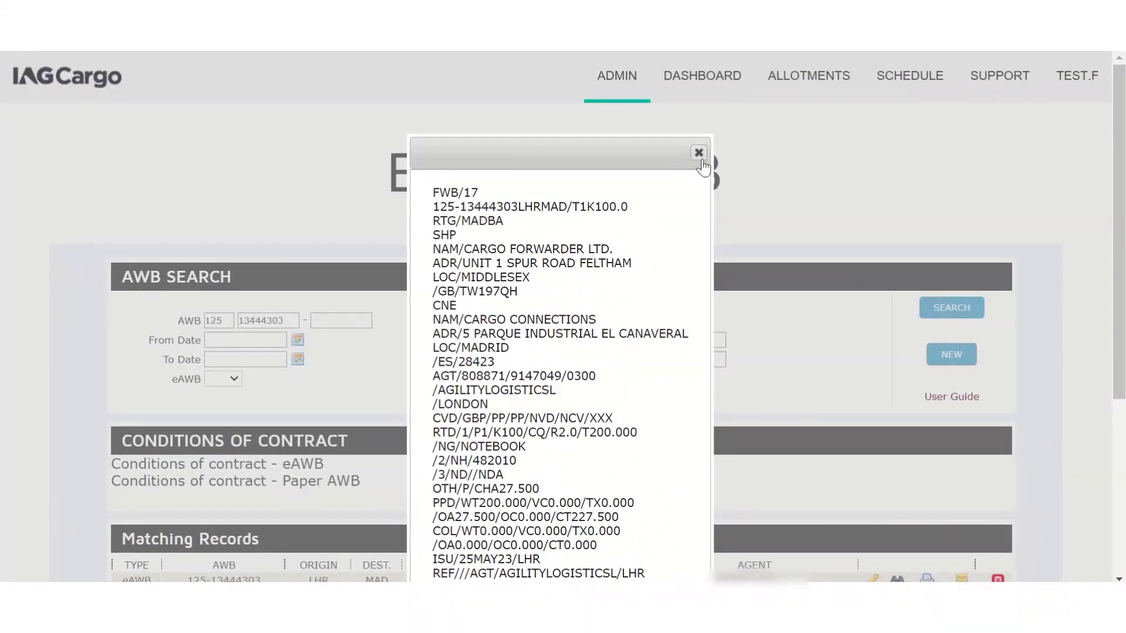
left_click(699, 152)
left_click_drag(1118, 256, 1117, 374)
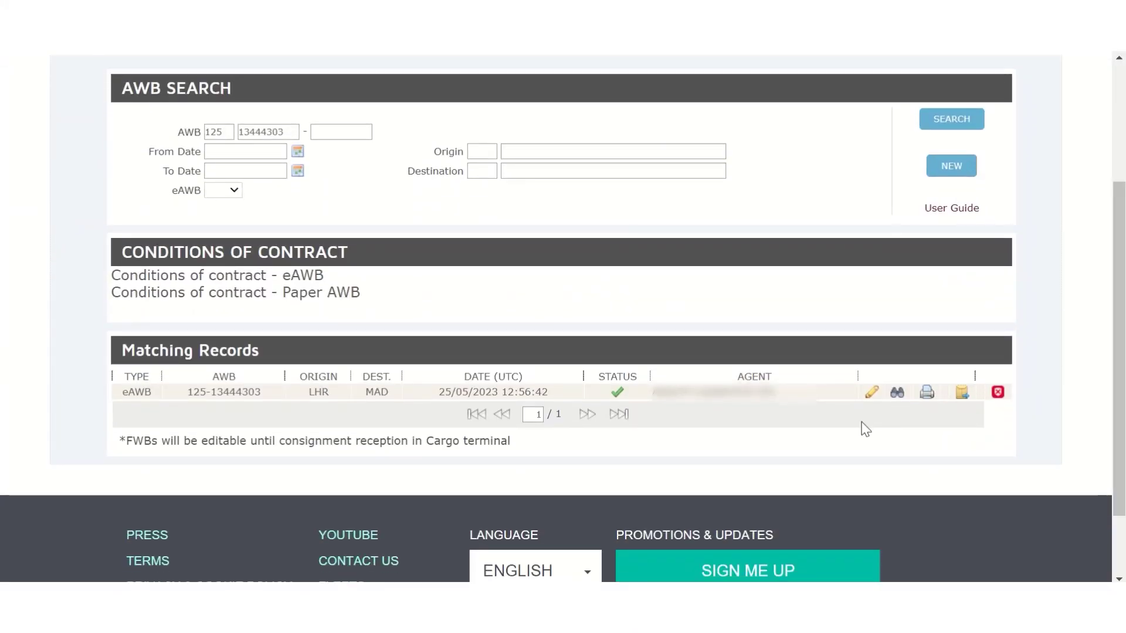